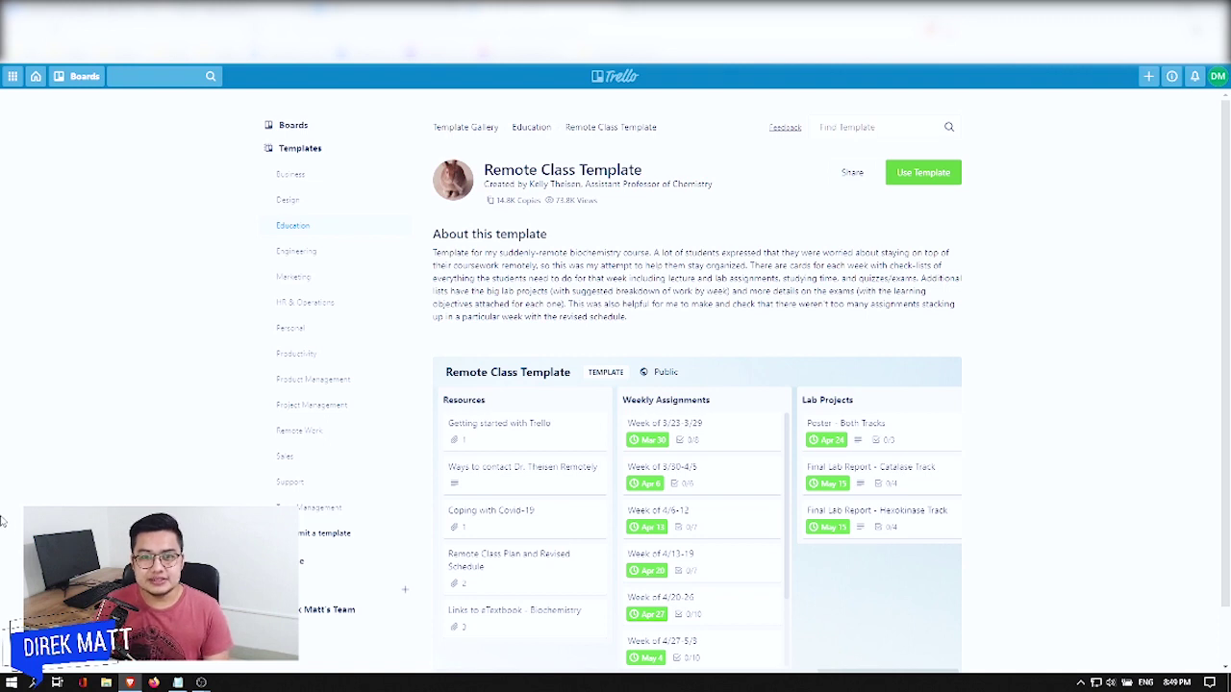
Create a board titled "Trello Tutorial" from the Remote Class Template
{"action": "scroll", "coordinate": [250, 471], "scroll_direction": "down", "scroll_amount": 1}
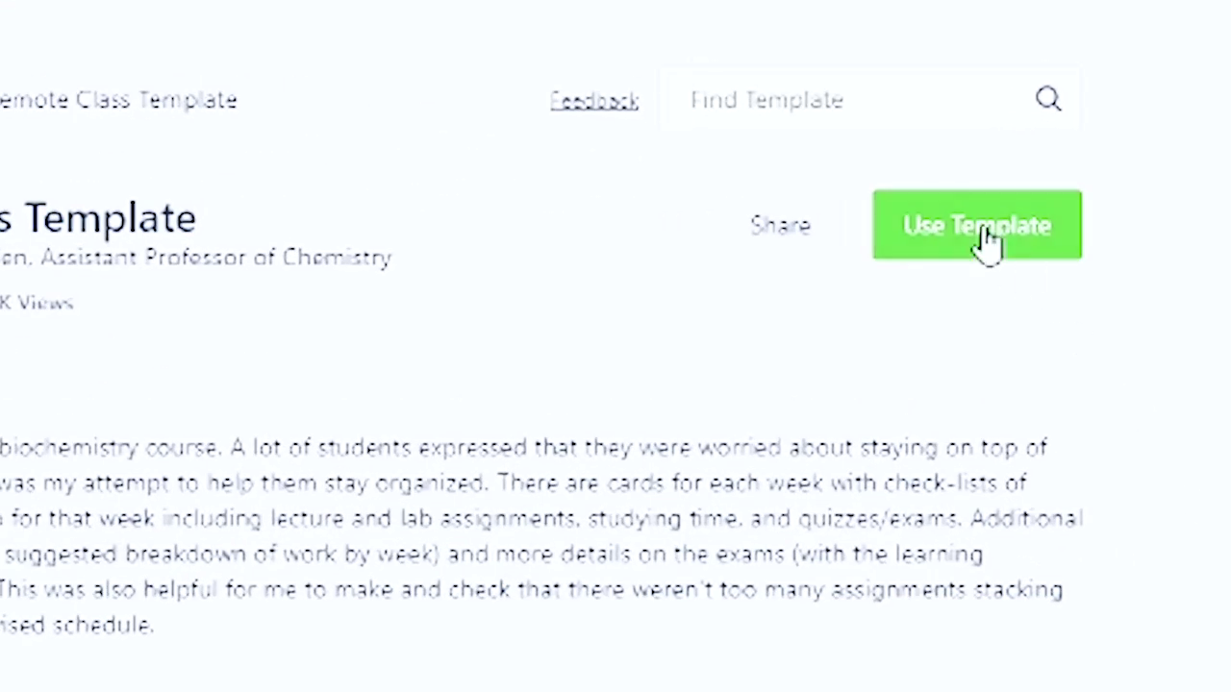
{"action": "left_click", "coordinate": [979, 227]}
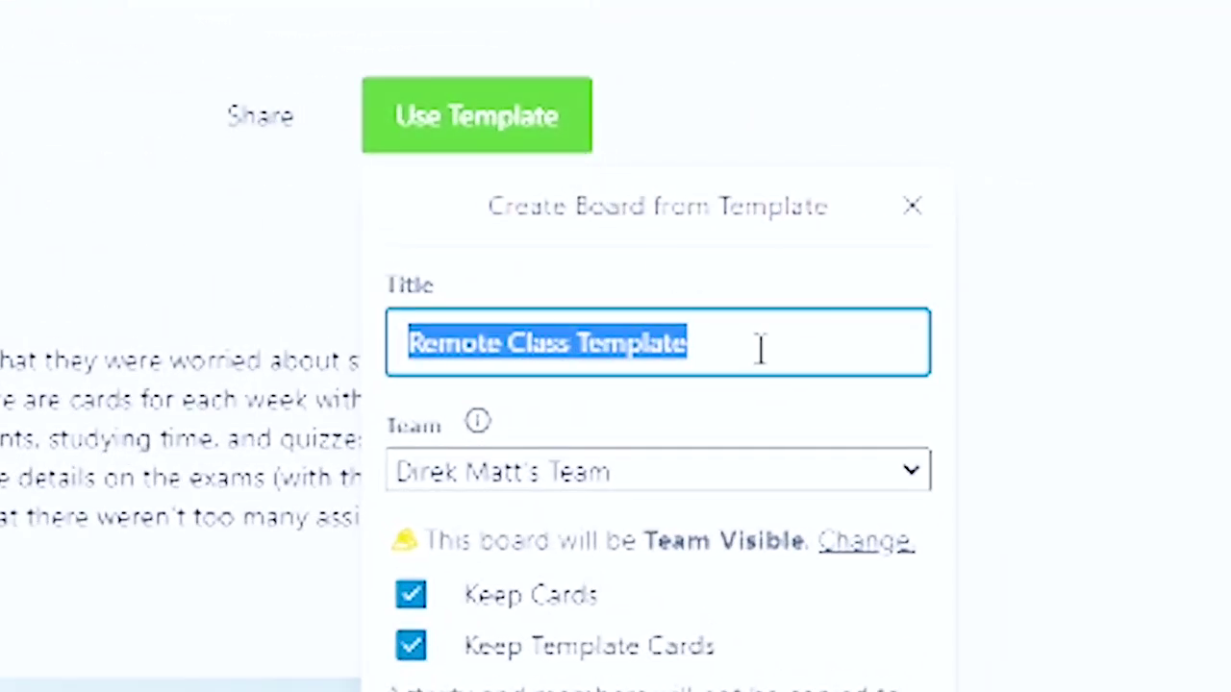
{"action": "left_click_drag", "start_coordinate": [772, 343], "coordinate": [392, 344]}
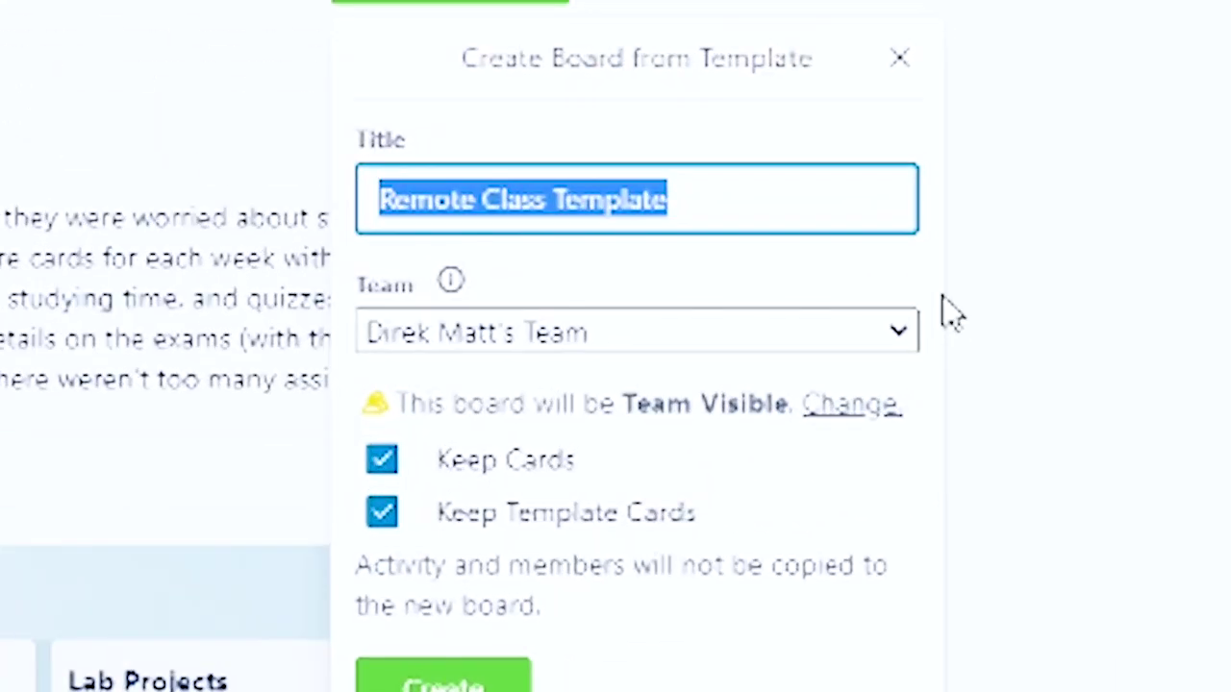
{"action": "type", "text": "Ter"}
{"action": "key", "text": "BackSpace"}
{"action": "key", "text": "BackSpace"}
{"action": "type", "text": "rello Tutprial"}
{"action": "key", "text": "BackSpace"}
{"action": "key", "text": "BackSpace"}
{"action": "key", "text": "BackSpace"}
{"action": "key", "text": "BackSpace"}
{"action": "key", "text": "BackSpace"}
{"action": "type", "text": "orial"}
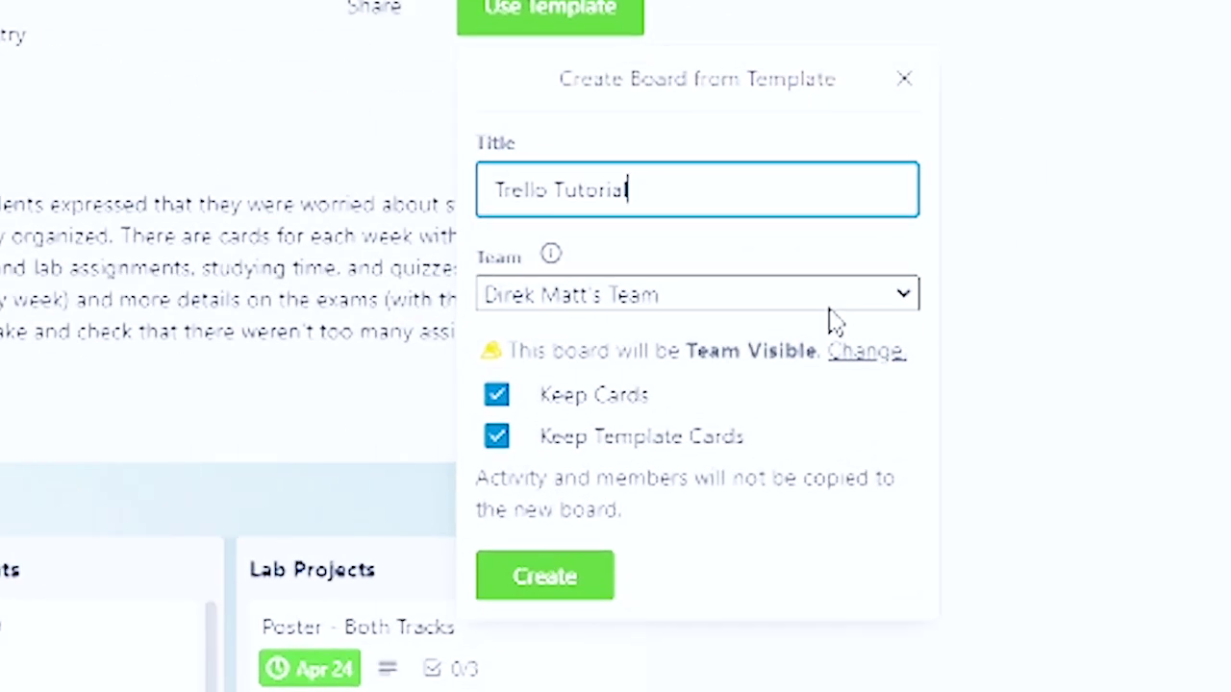
{"action": "left_click", "coordinate": [810, 341]}
{"action": "left_click", "coordinate": [784, 329]}
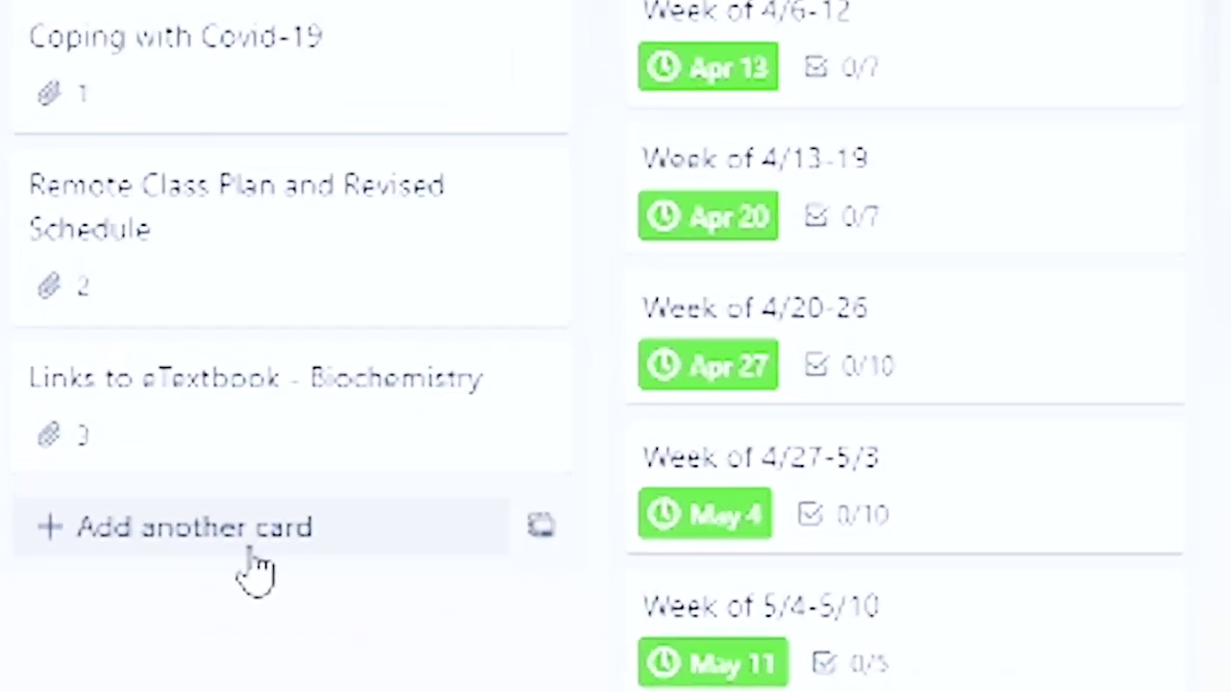
Add a card titled "Introduction to Tutorial" to the end of the Resources list
{"action": "left_click", "coordinate": [252, 555]}
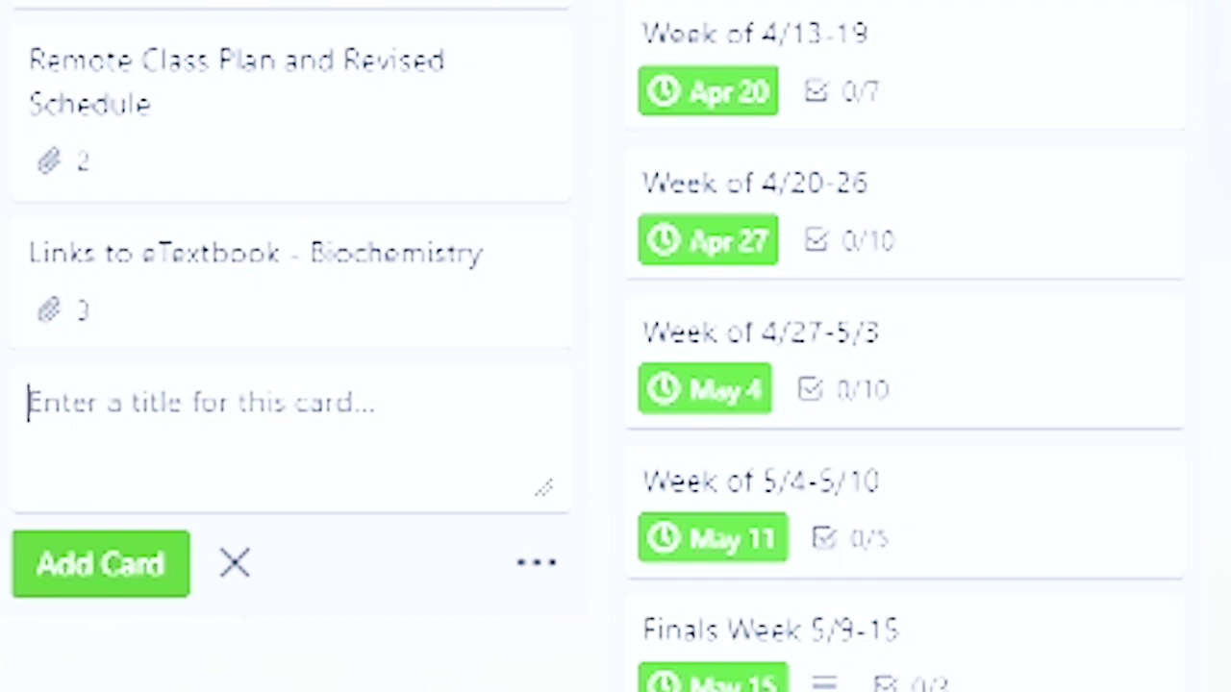
{"action": "type", "text": "Introduction to Tutorial"}
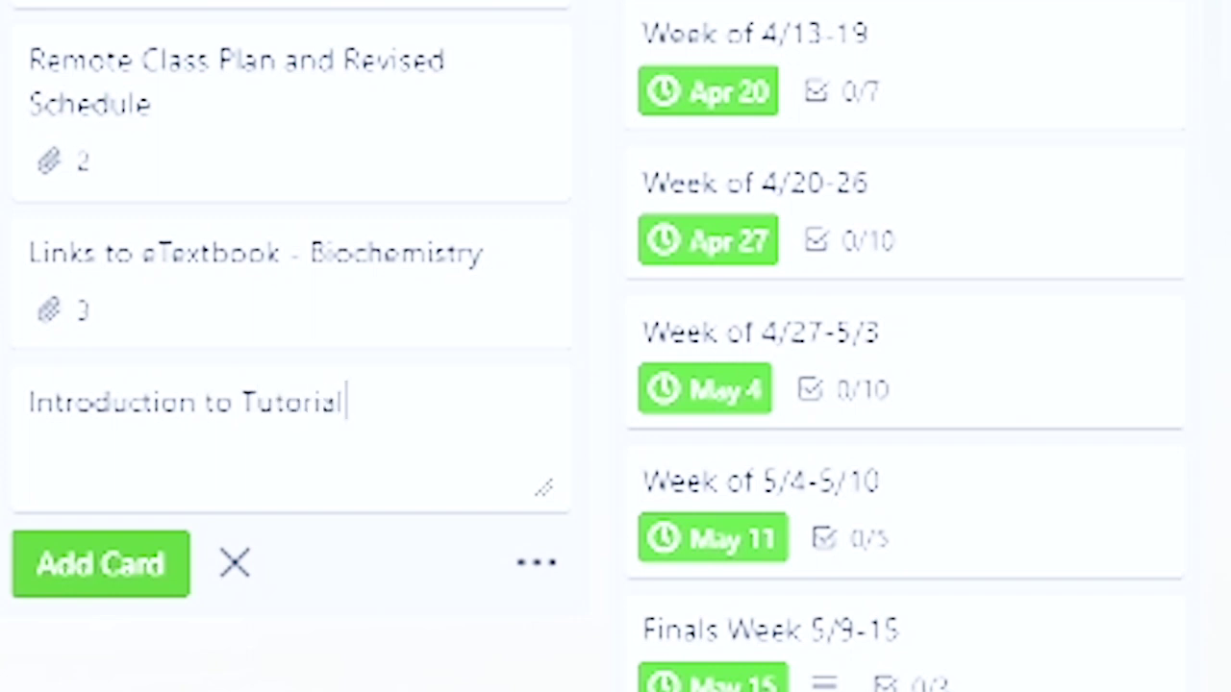
{"action": "key", "text": "Return"}
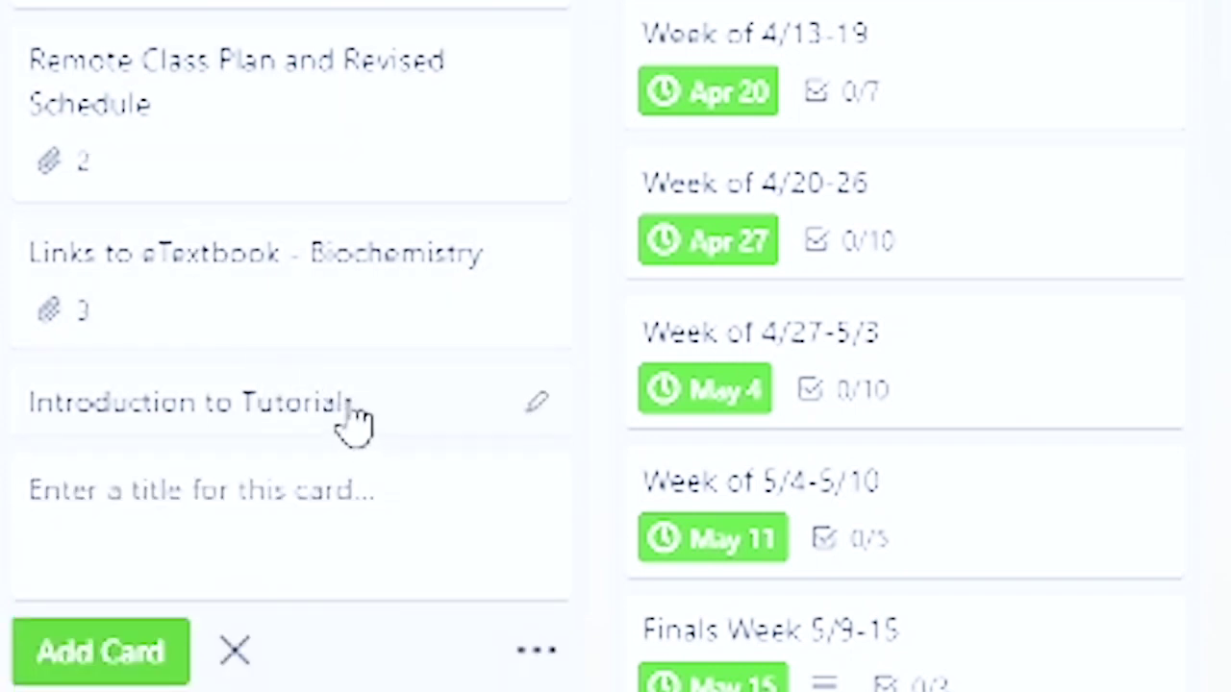
{"action": "key", "text": "Escape"}
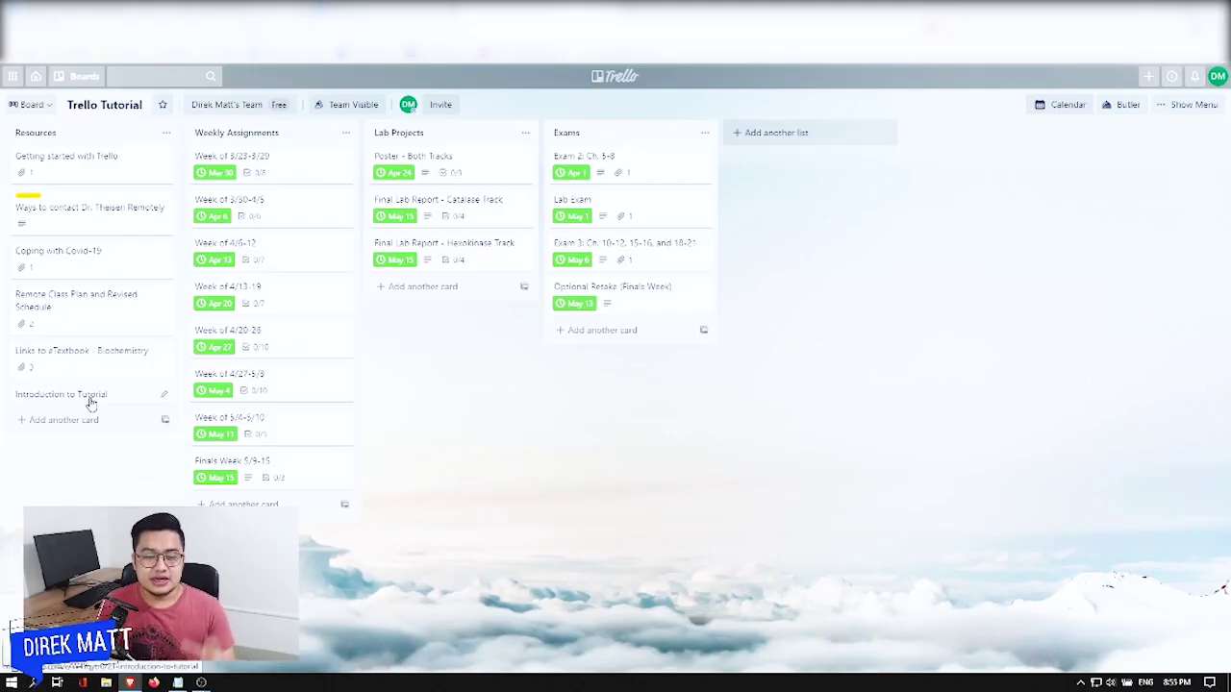
Give the Introduction to Tutorial card the description "This is a video introduction for the class. Watch it before you go to lesson #1."
{"action": "left_click", "coordinate": [90, 398]}
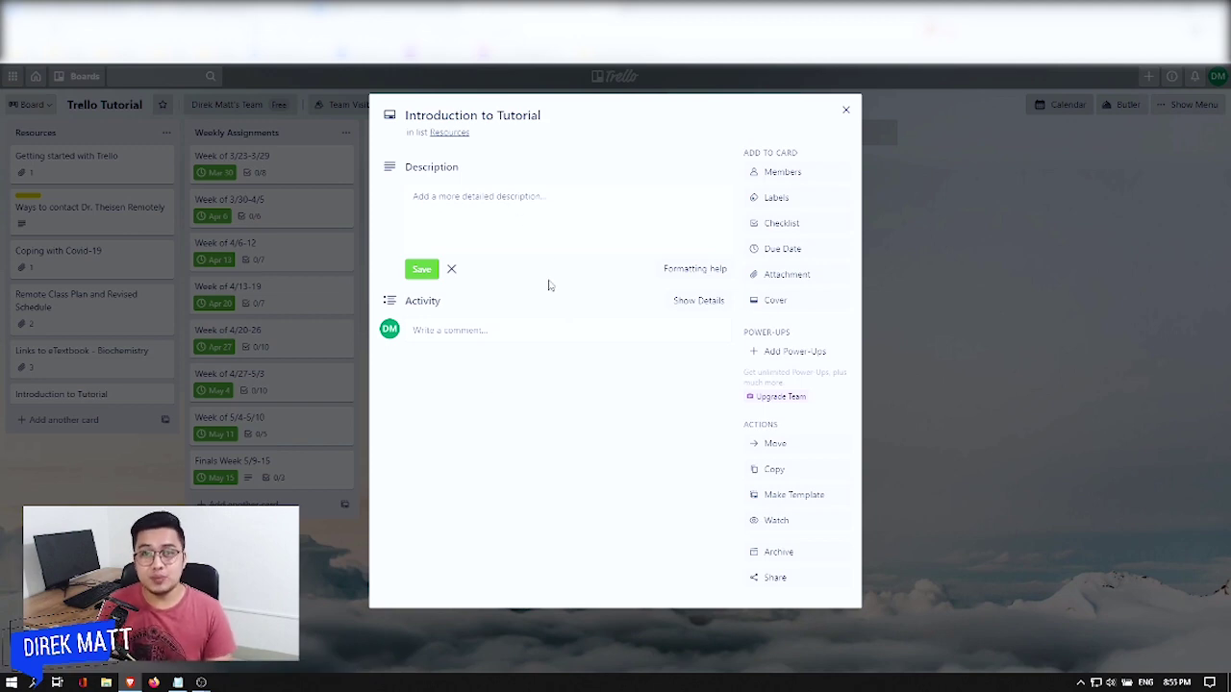
{"action": "left_click", "coordinate": [495, 204]}
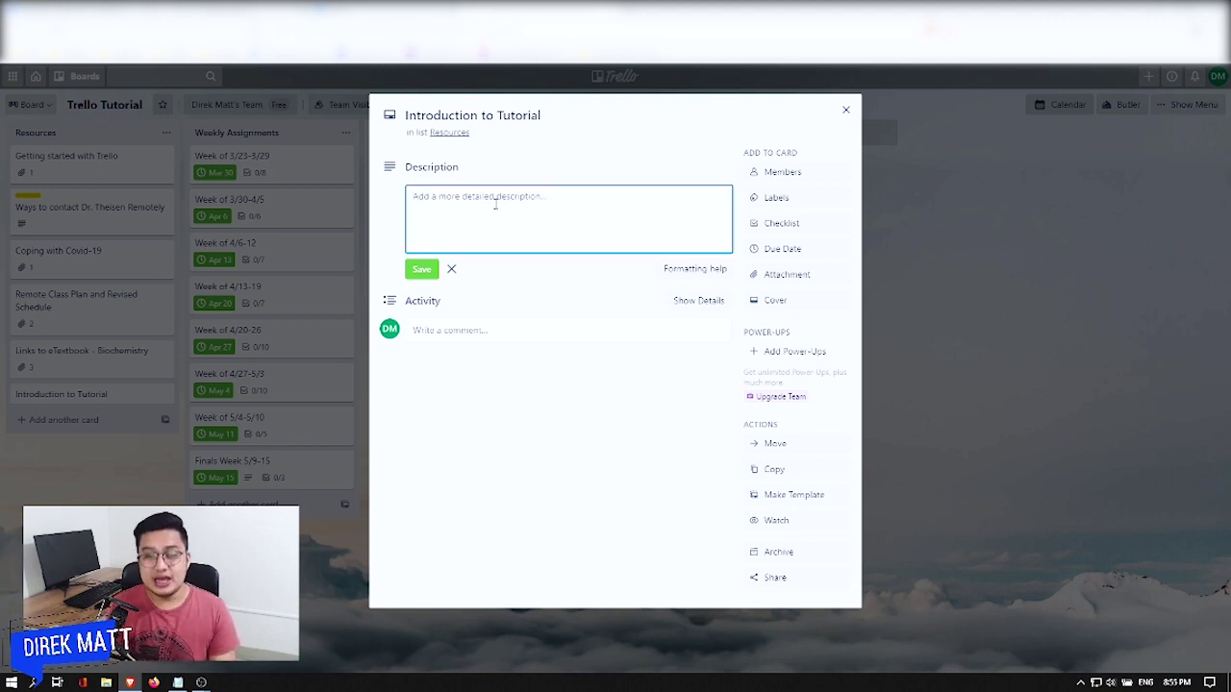
{"action": "type", "text": "In"}
{"action": "type", "text": "is is"}
{"action": "type", "text": " a"}
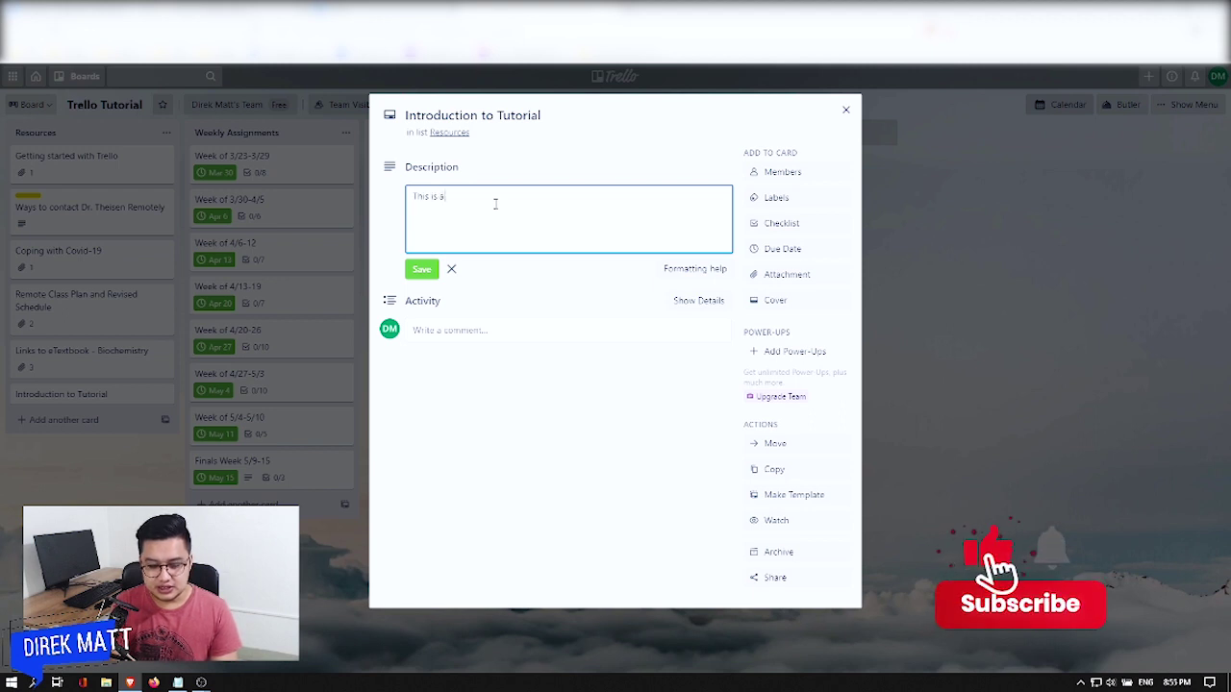
{"action": "type", "text": " video intro"}
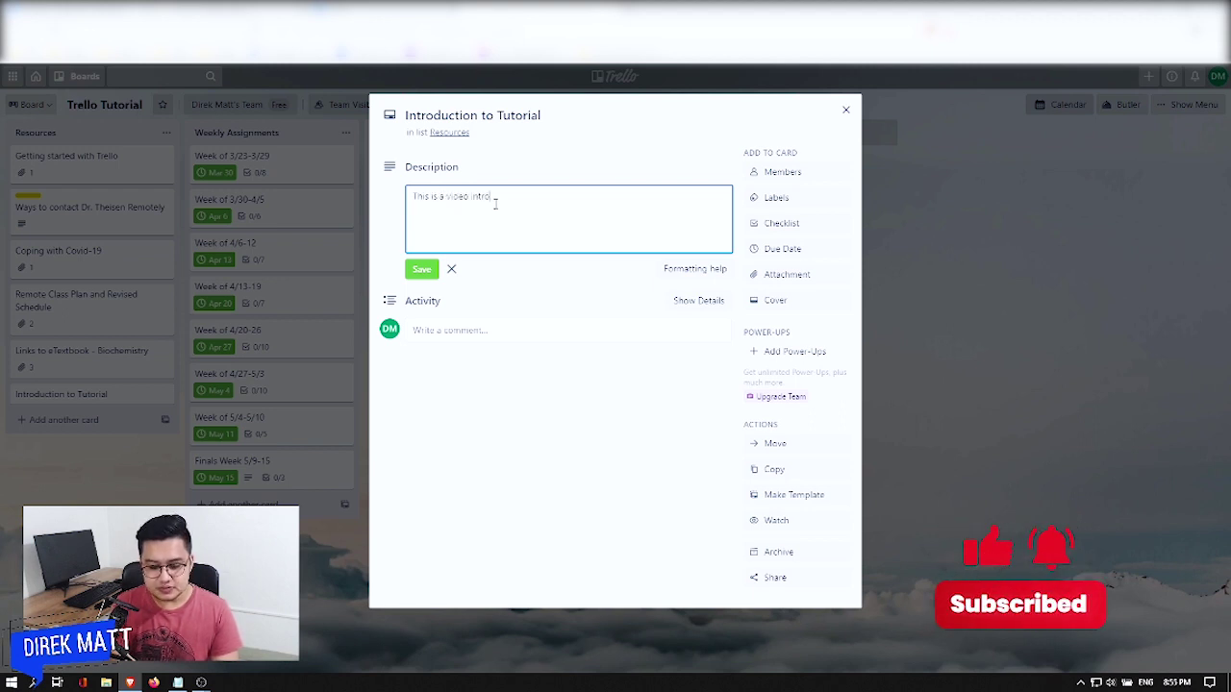
{"action": "type", "text": "duction for the cla"}
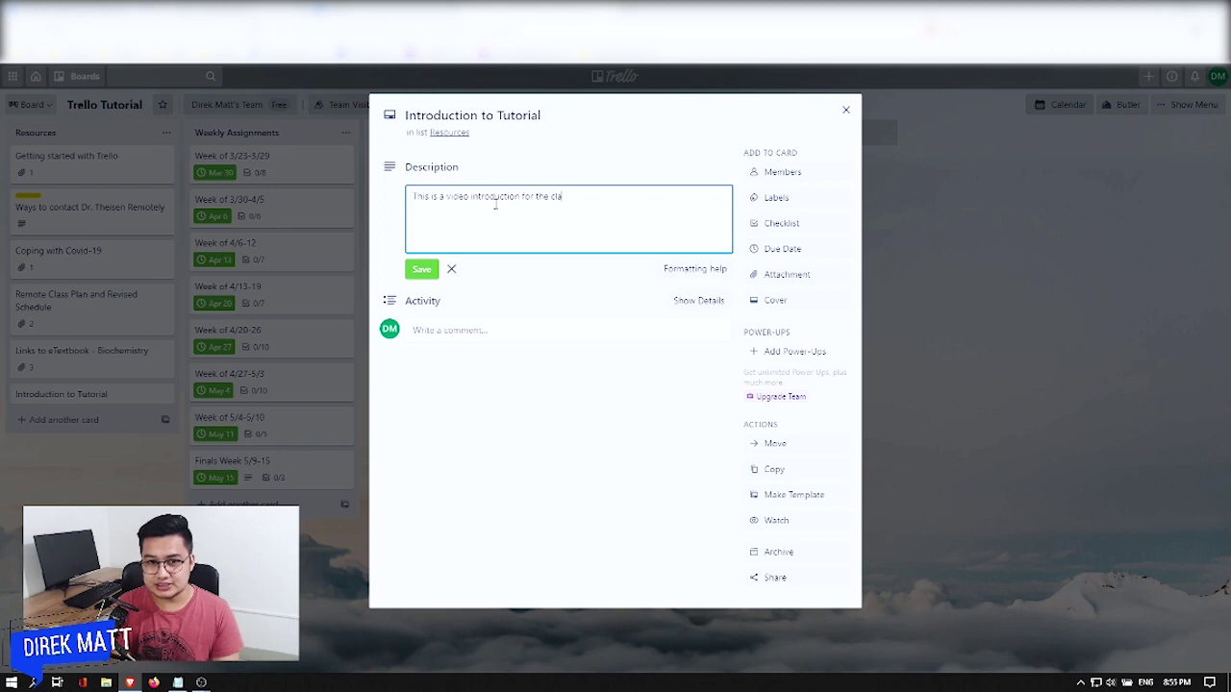
{"action": "type", "text": "ss. Watch"}
{"action": "type", "text": " it before you"}
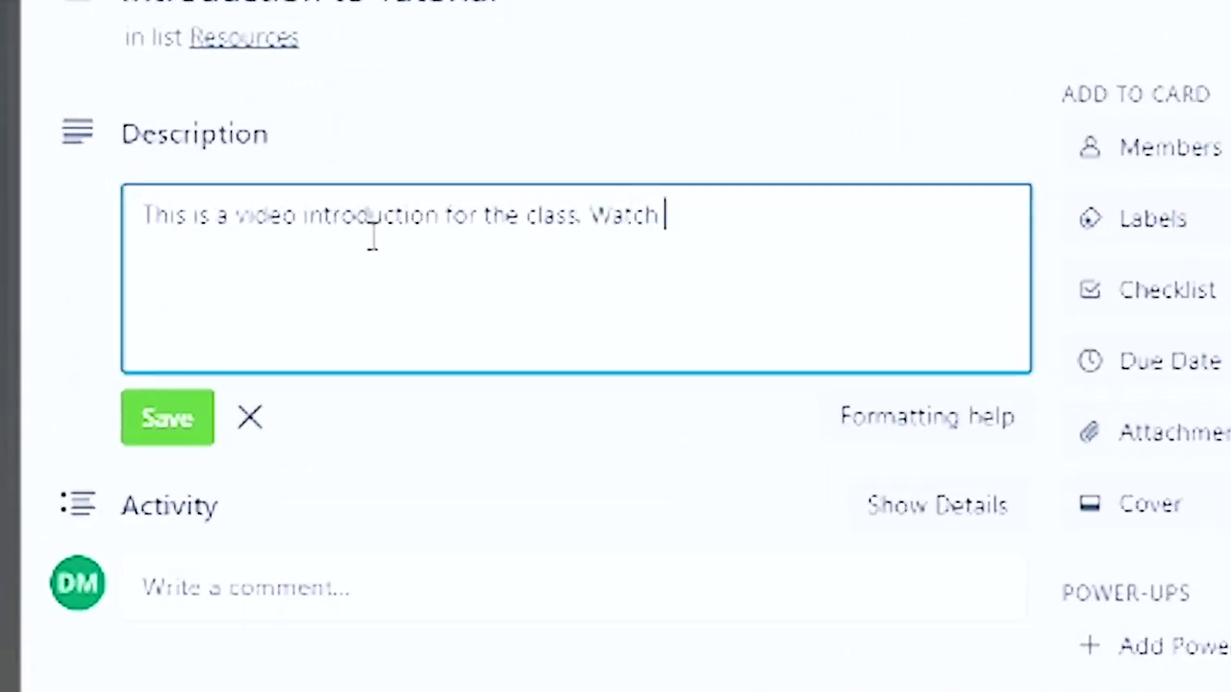
{"action": "type", "text": " go"}
{"action": "type", "text": " y"}
{"action": "type", "text": "lesson #1"}
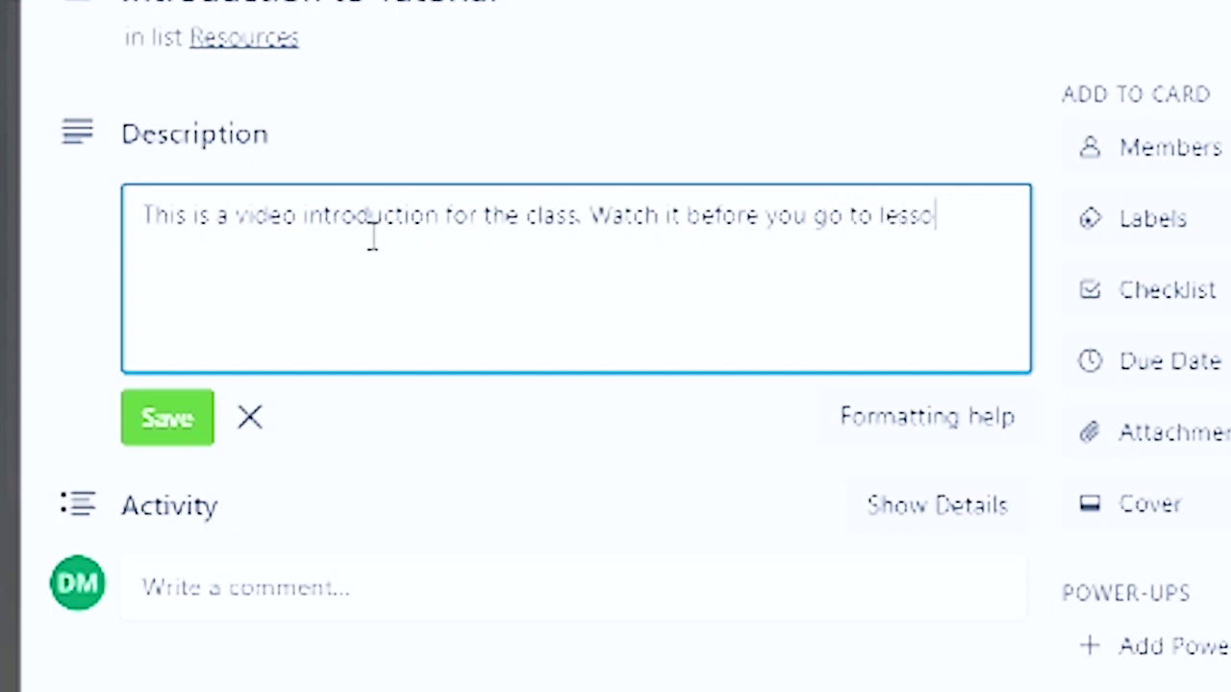
{"action": "type", "text": "."}
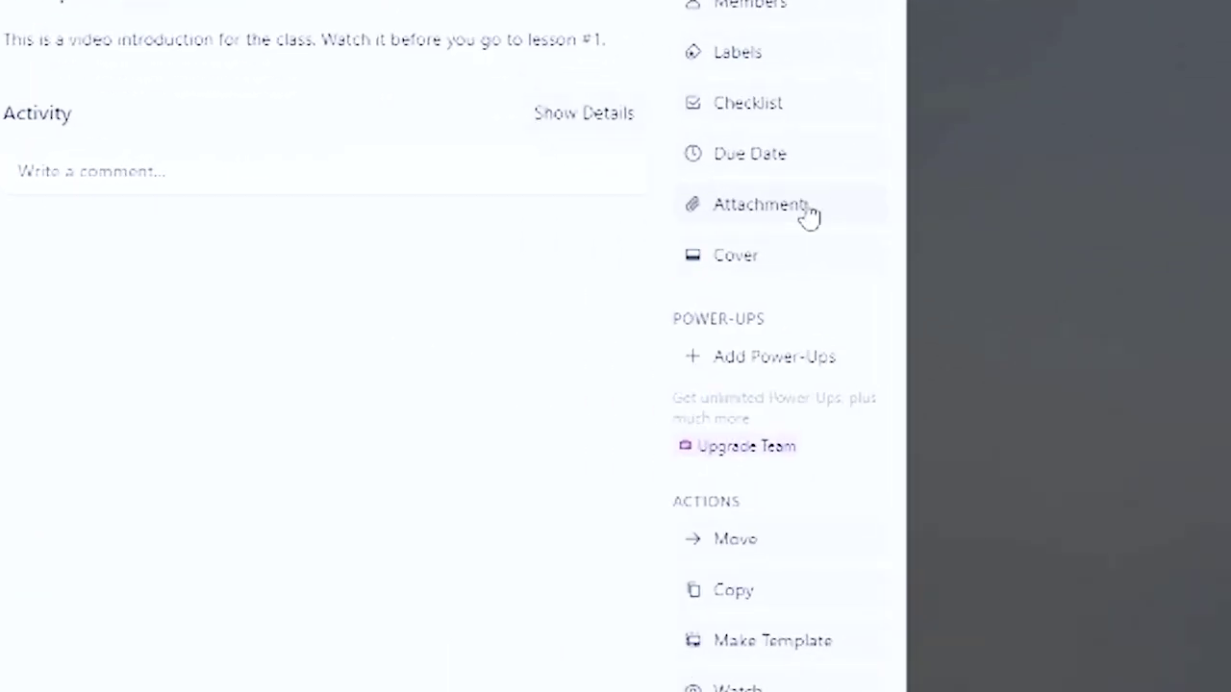
Check the card's attachment sources, and set its due date to 11/24/2020 at 8:57 PM with a reminder 1 Day Before
{"action": "left_click", "coordinate": [811, 217]}
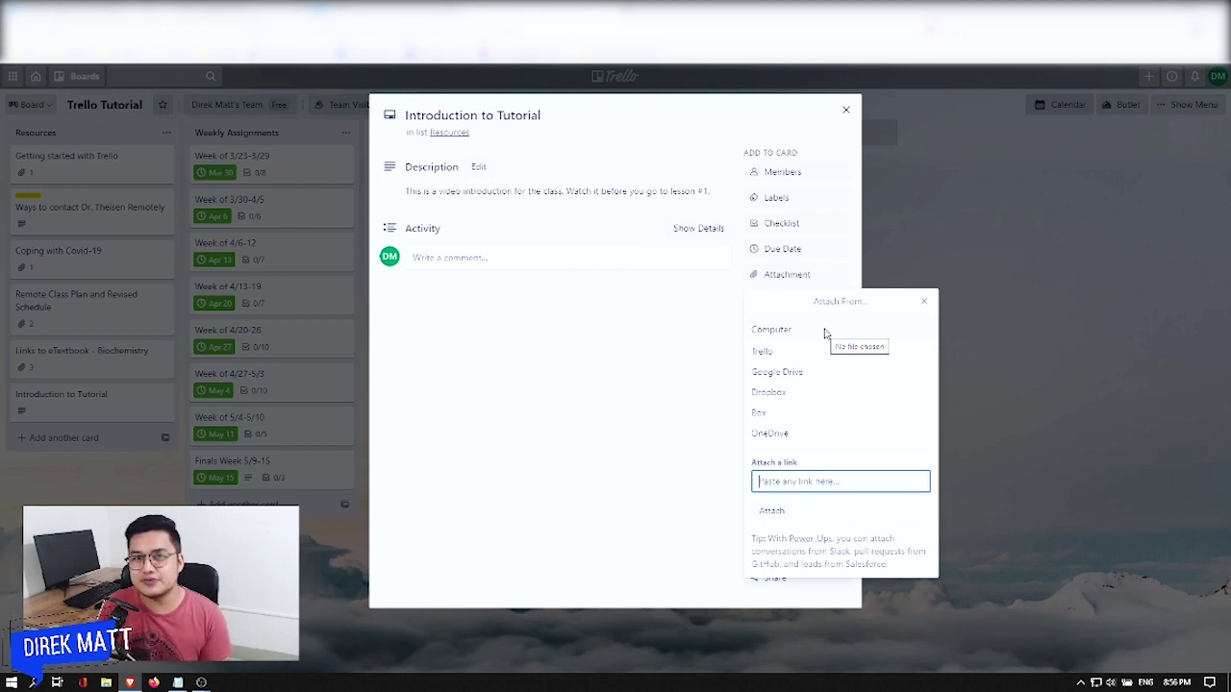
{"action": "left_click", "coordinate": [632, 343]}
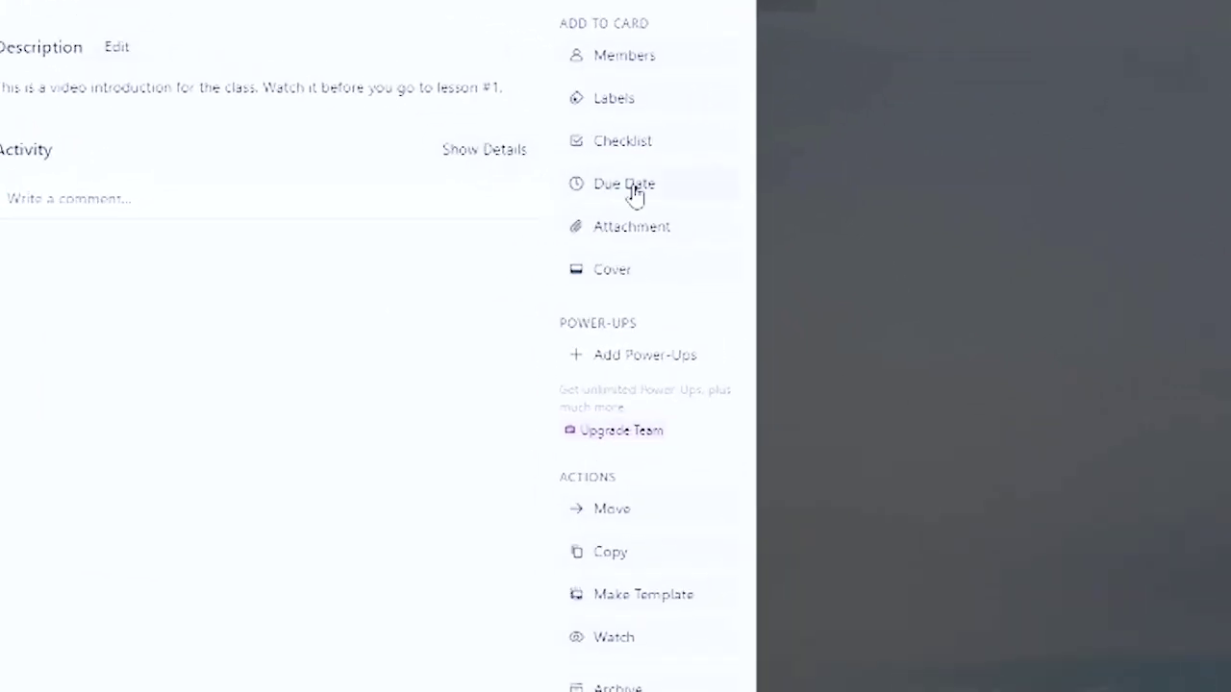
{"action": "left_click", "coordinate": [635, 192]}
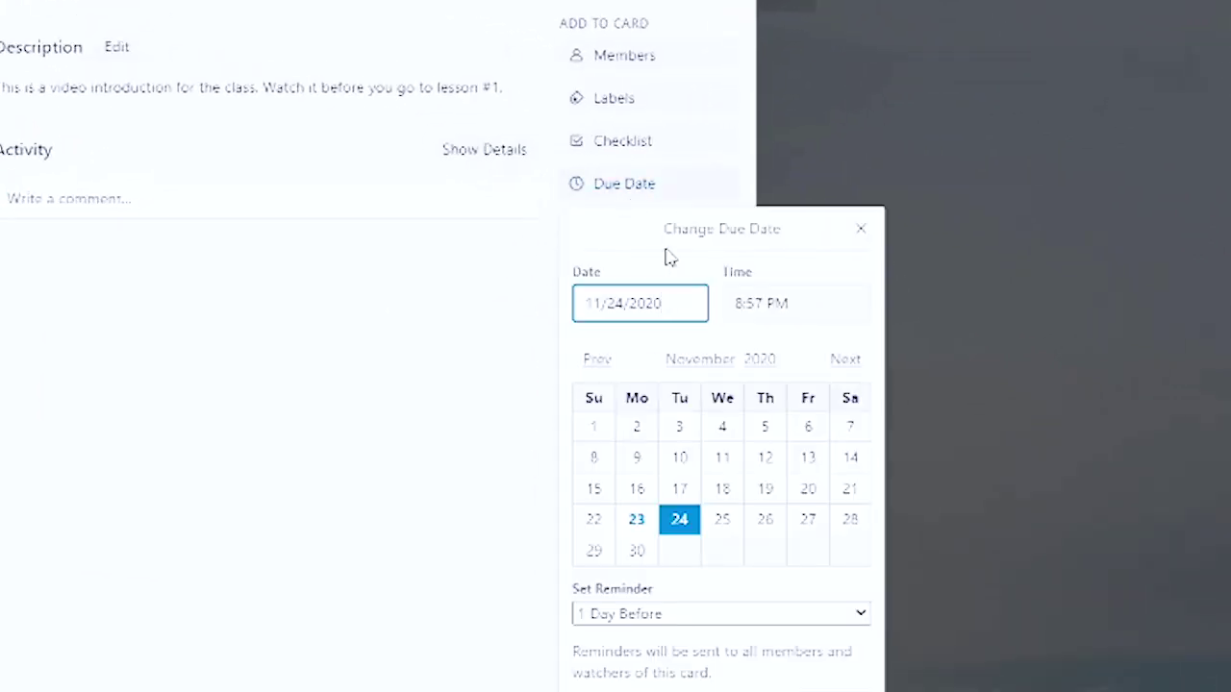
{"action": "left_click", "coordinate": [728, 525]}
{"action": "left_click", "coordinate": [765, 525]}
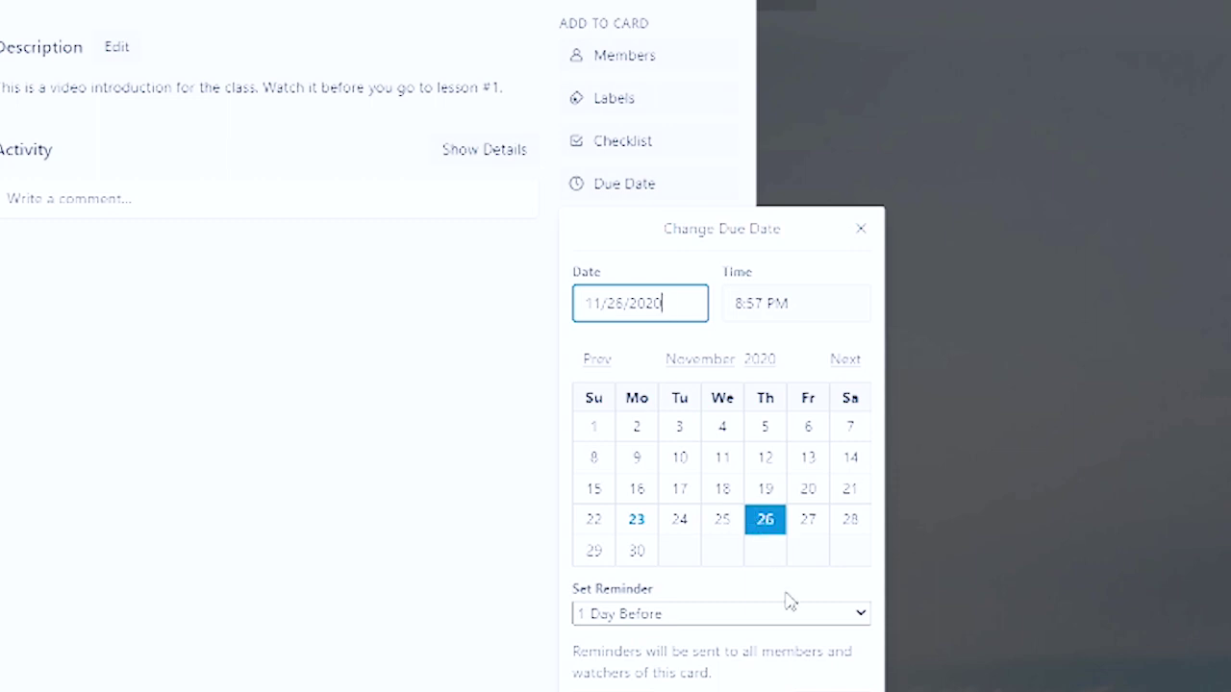
{"action": "left_click", "coordinate": [797, 620]}
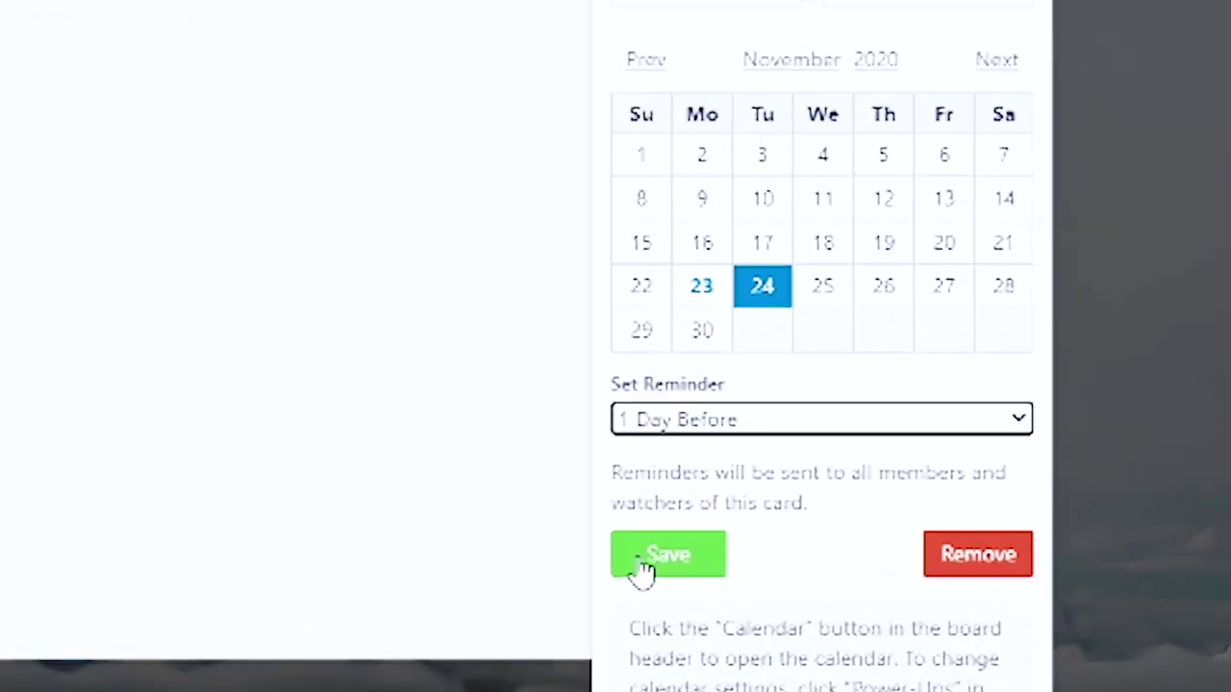
{"action": "left_click", "coordinate": [774, 565]}
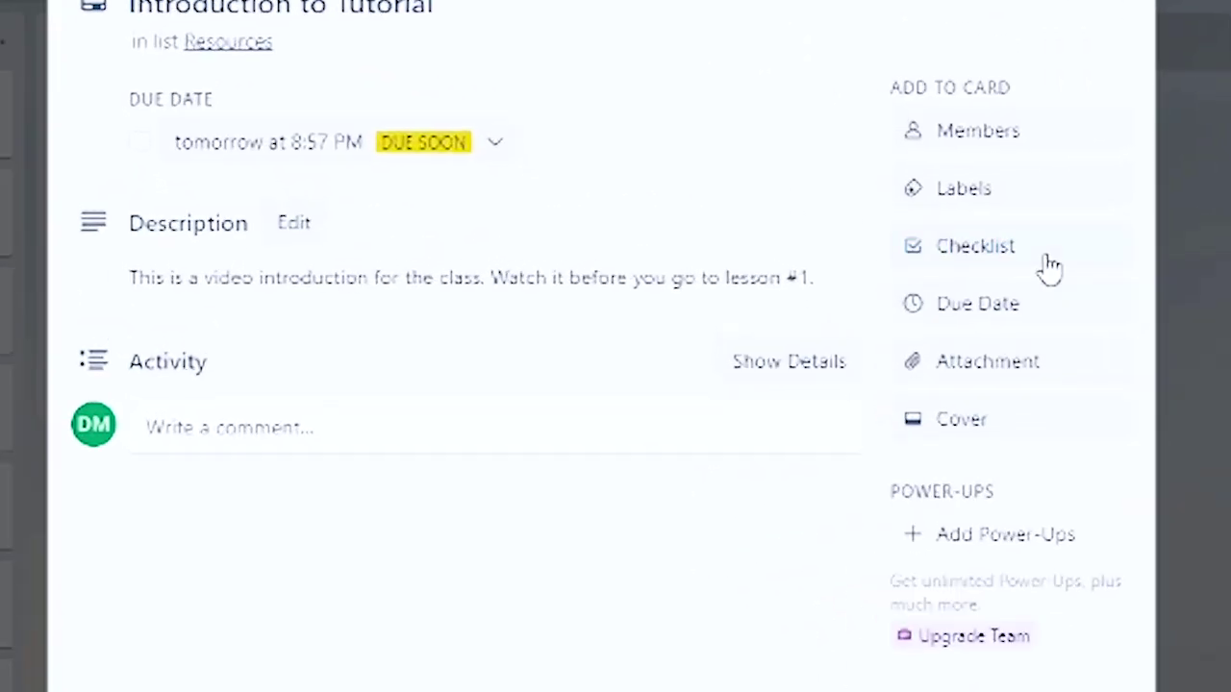
Add a checklist titled "intro Checklist" to the Introduction to Tutorial card
{"action": "left_click", "coordinate": [1048, 267]}
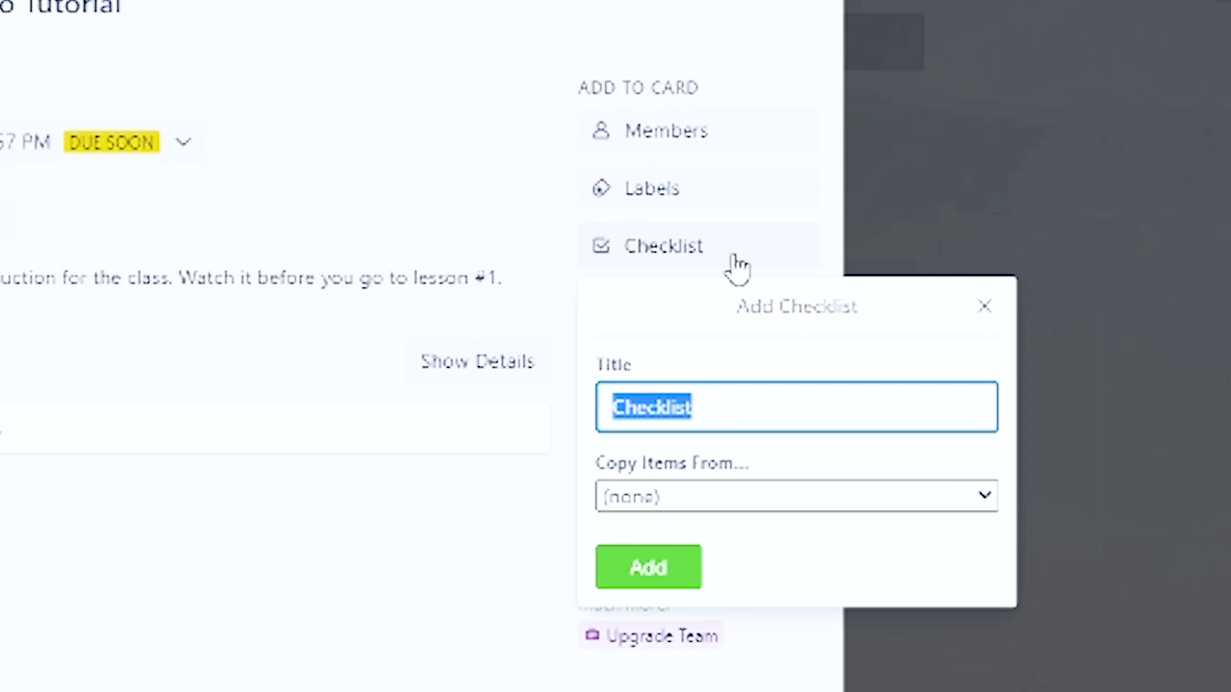
{"action": "left_click", "coordinate": [505, 580]}
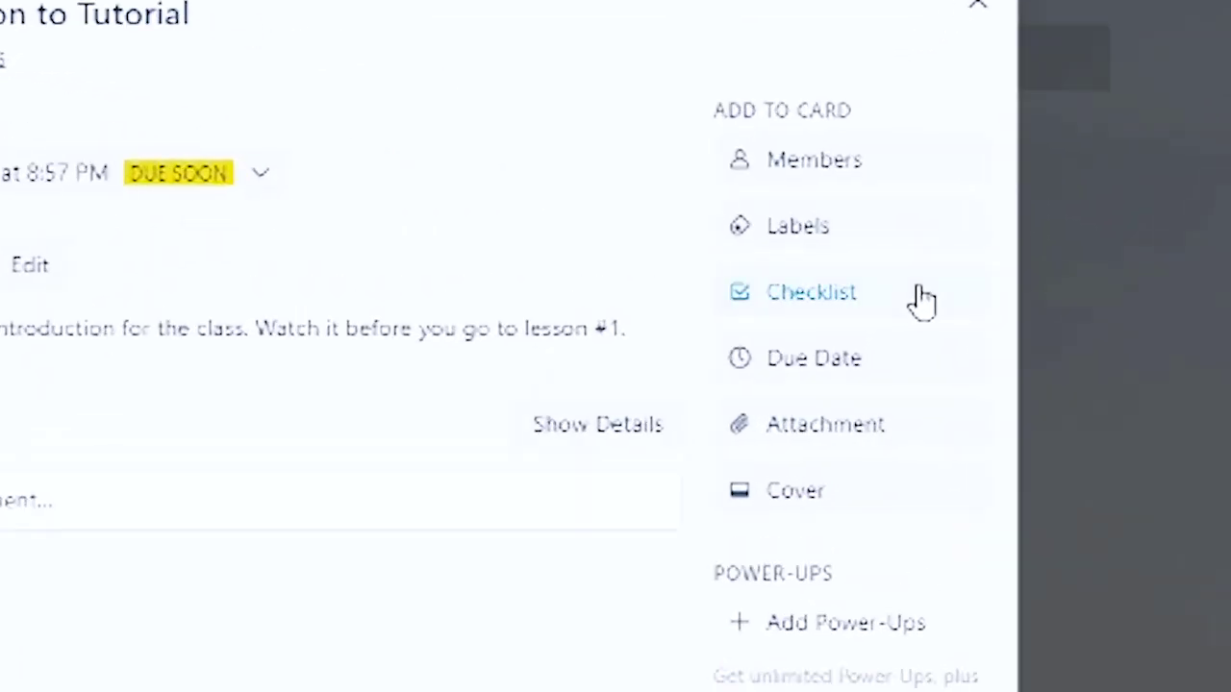
{"action": "left_click", "coordinate": [825, 226]}
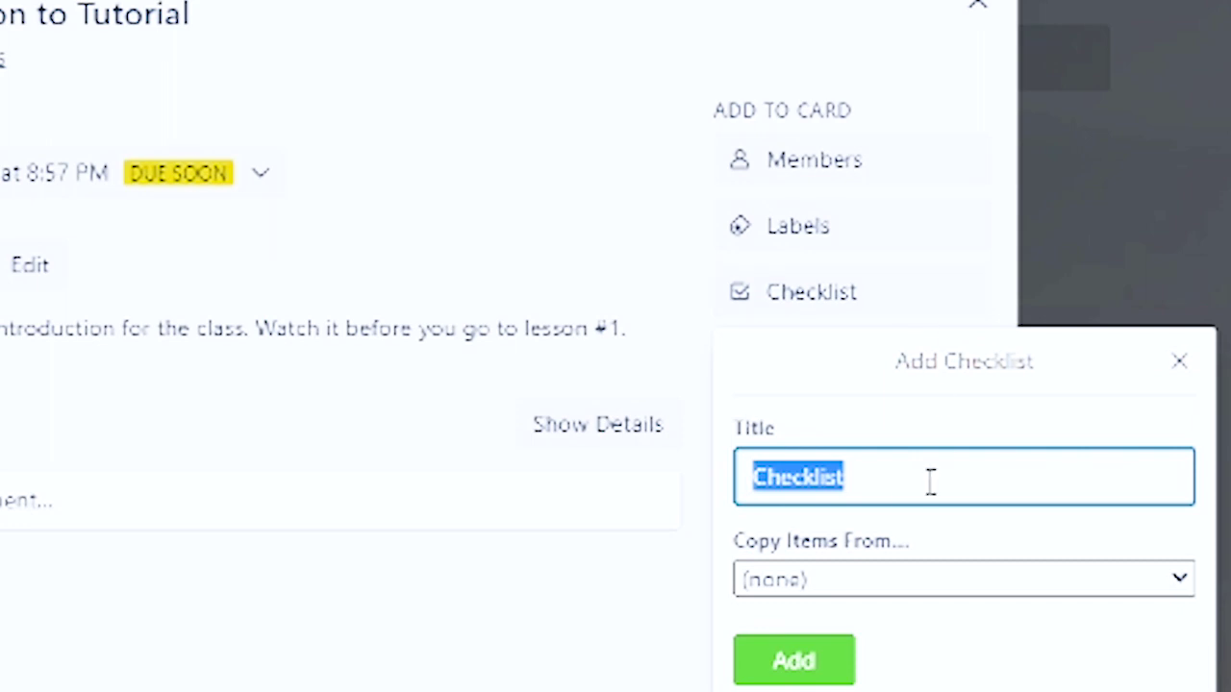
{"action": "type", "text": "intro Checkli"}
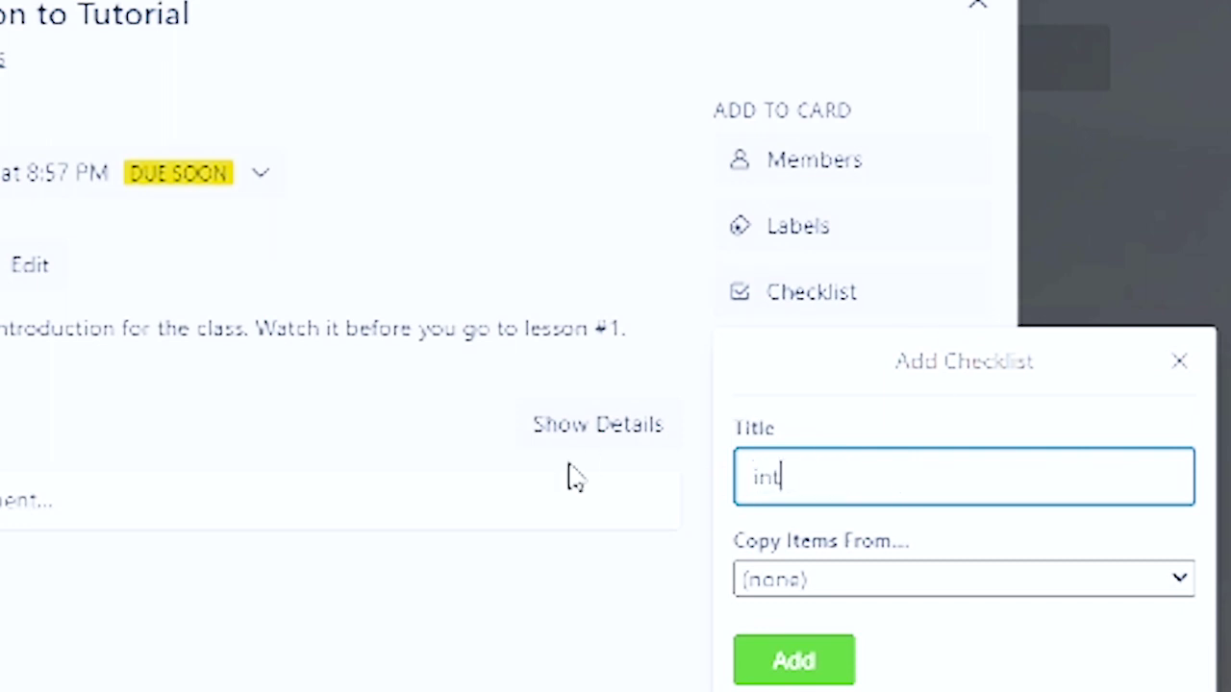
{"action": "type", "text": "st"}
{"action": "key", "text": "Tab"}
{"action": "left_click", "coordinate": [831, 678]}
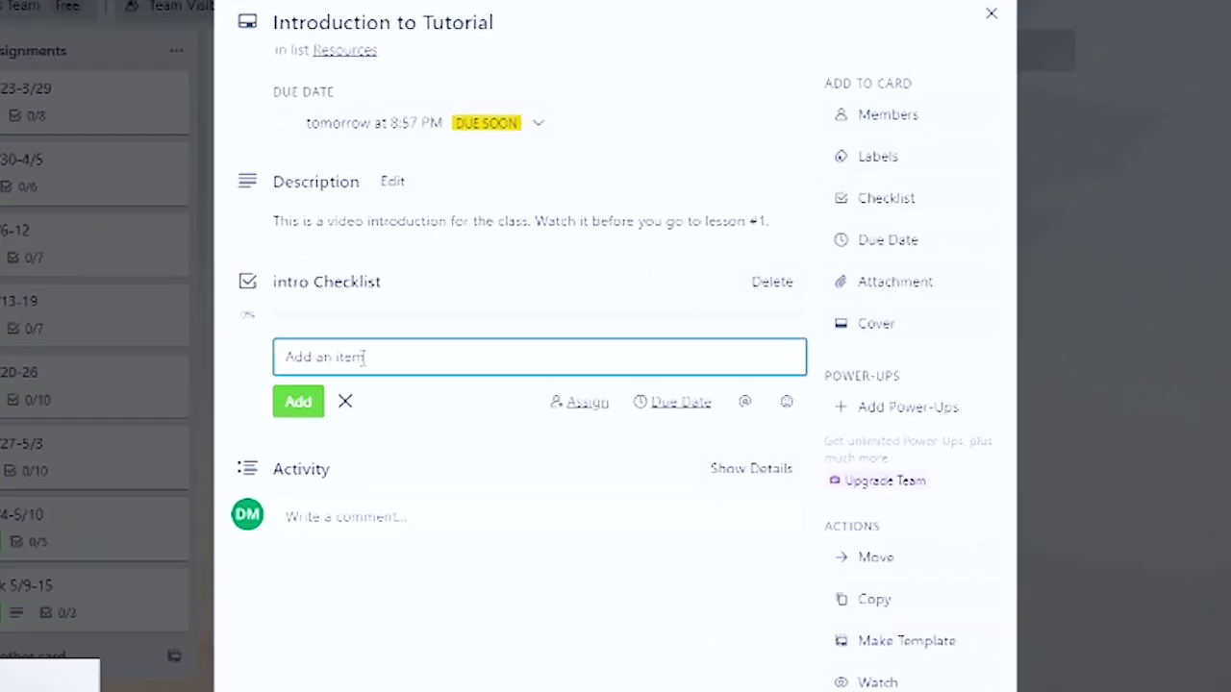
Add the items "click the link on this card", "Watch the video on YT" and "Comment on the video" to the intro Checklist
{"action": "type", "text": "click the link on this card"}
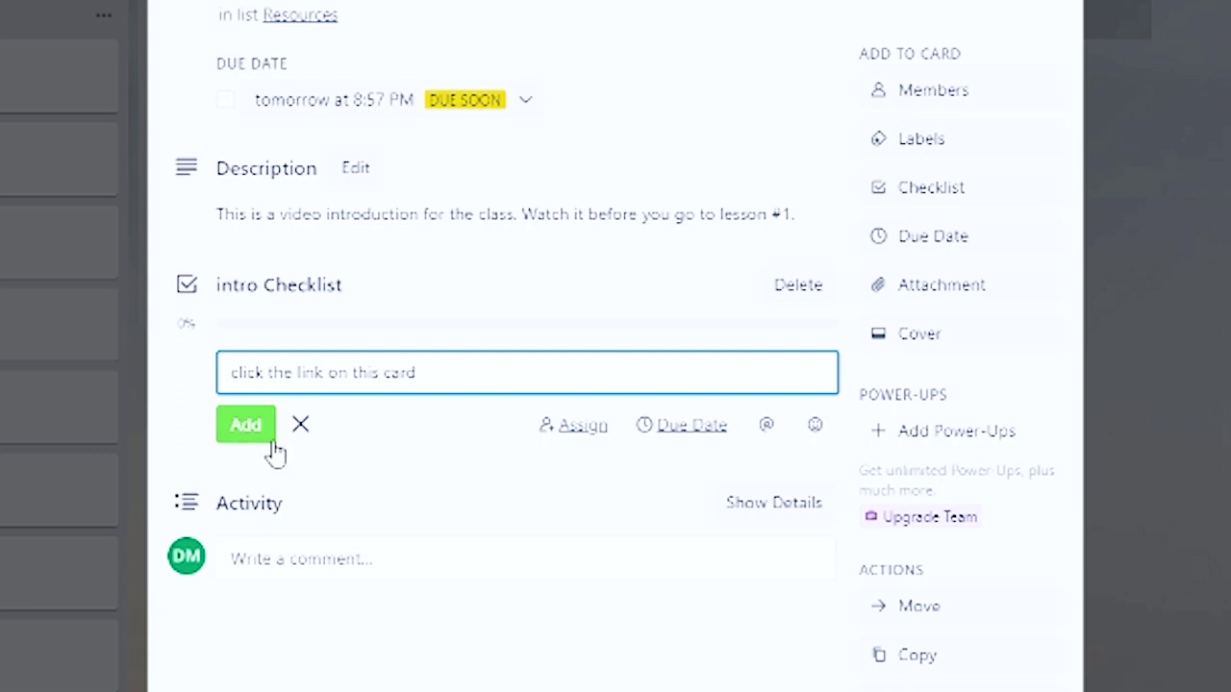
{"action": "left_click", "coordinate": [242, 426]}
{"action": "type", "text": "Watch the video d"}
{"action": "type", "text": "n YT"}
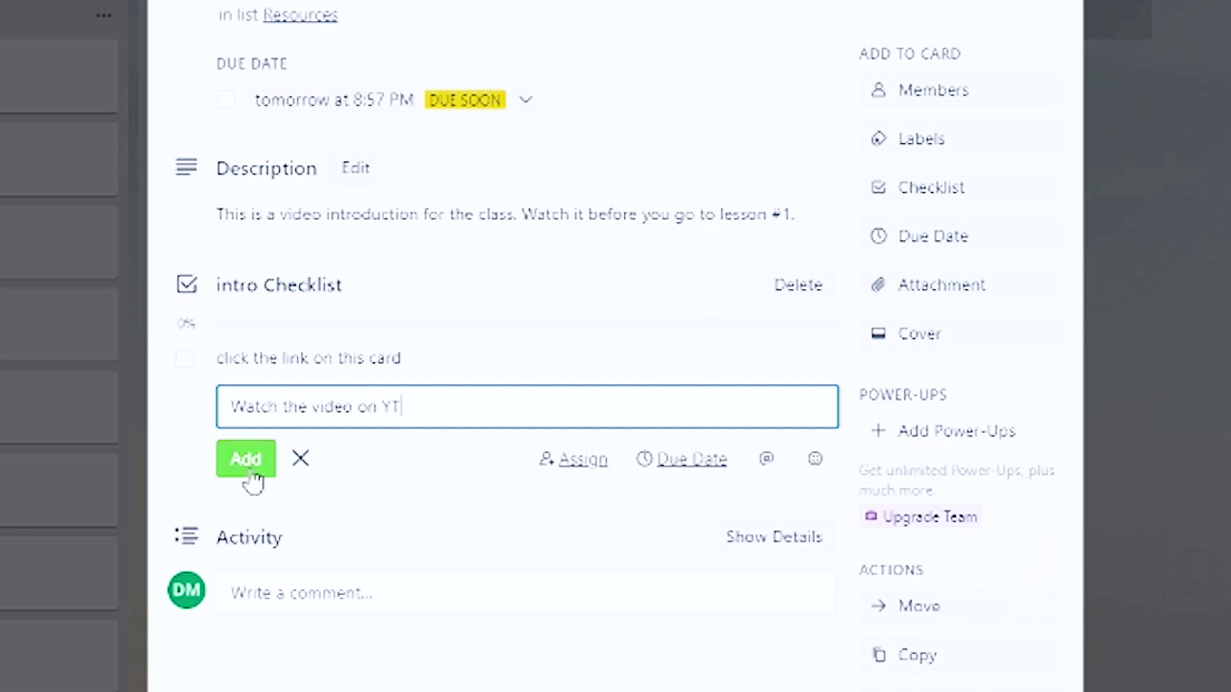
{"action": "left_click", "coordinate": [248, 471]}
{"action": "type", "text": "Comment on the video"}
{"action": "left_click", "coordinate": [262, 504]}
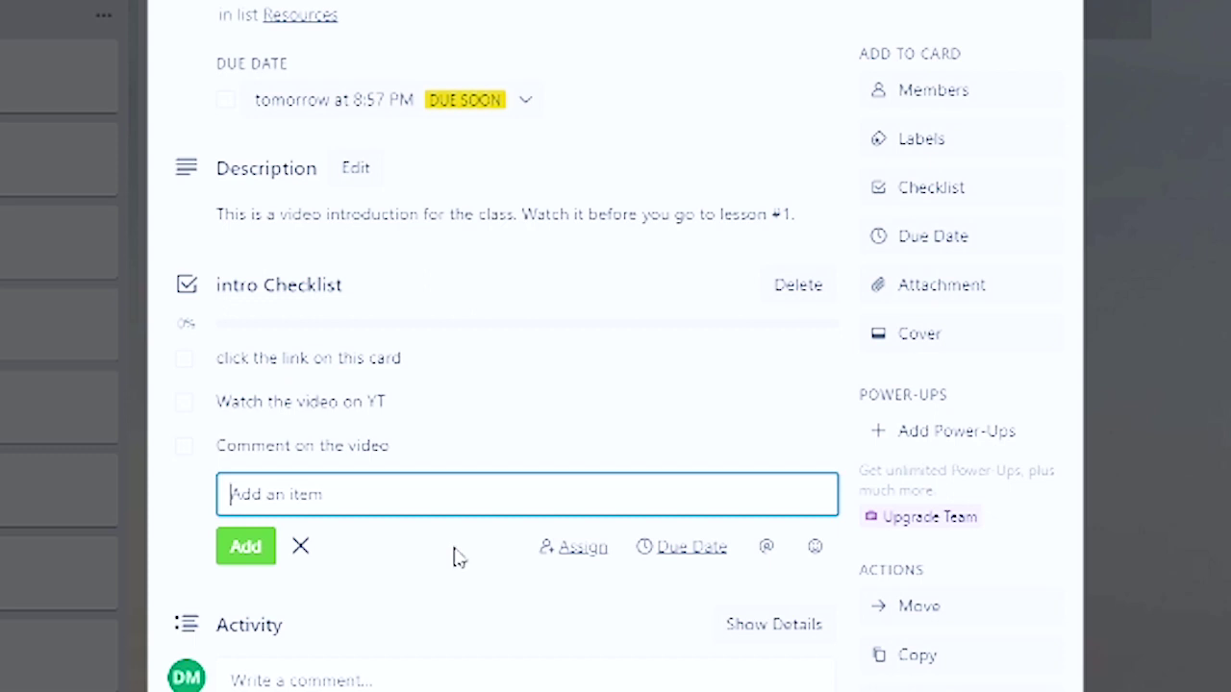
Mark all three items of the intro Checklist as completed
{"action": "left_click", "coordinate": [187, 362]}
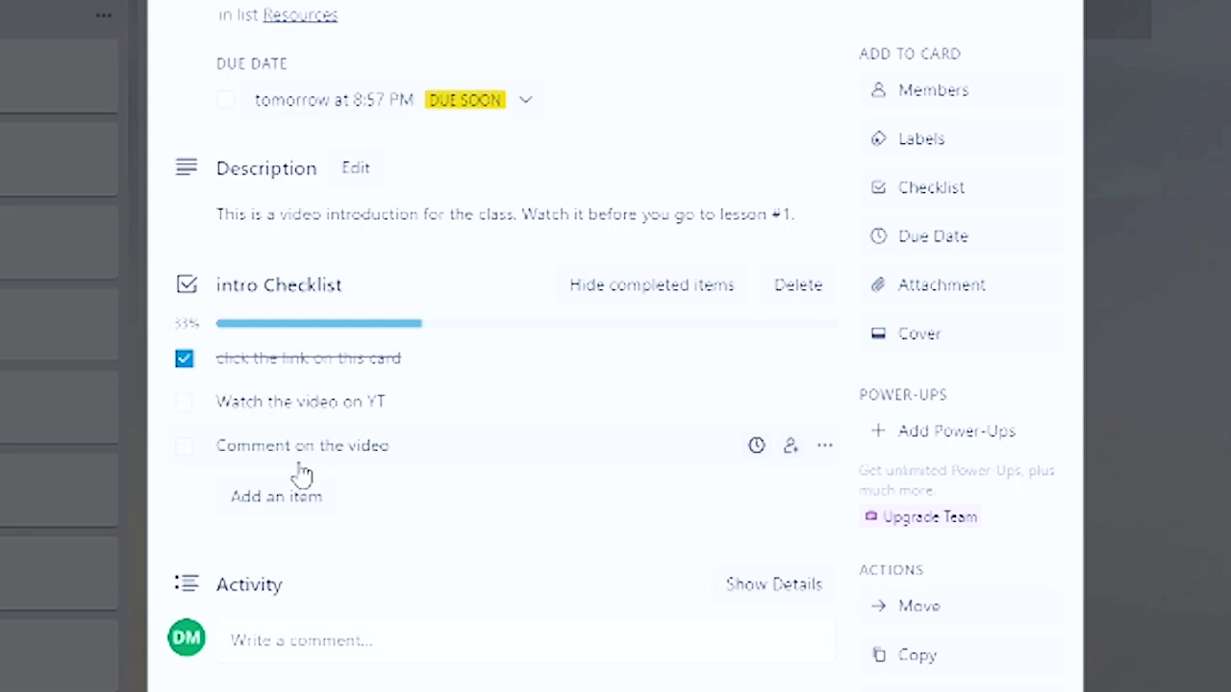
{"action": "left_click", "coordinate": [185, 404]}
{"action": "left_click", "coordinate": [180, 447]}
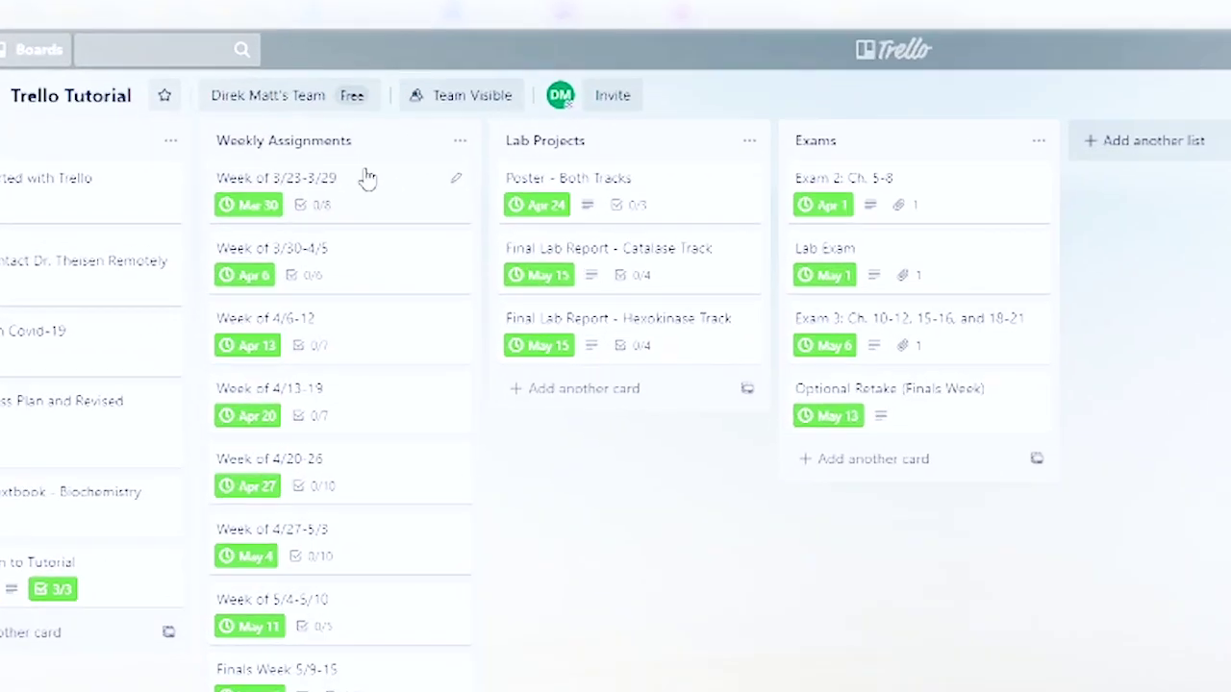
Look over the Week of 3/23-3/29 card in the Weekly Assignments list, including its description field
{"action": "left_click", "coordinate": [427, 197]}
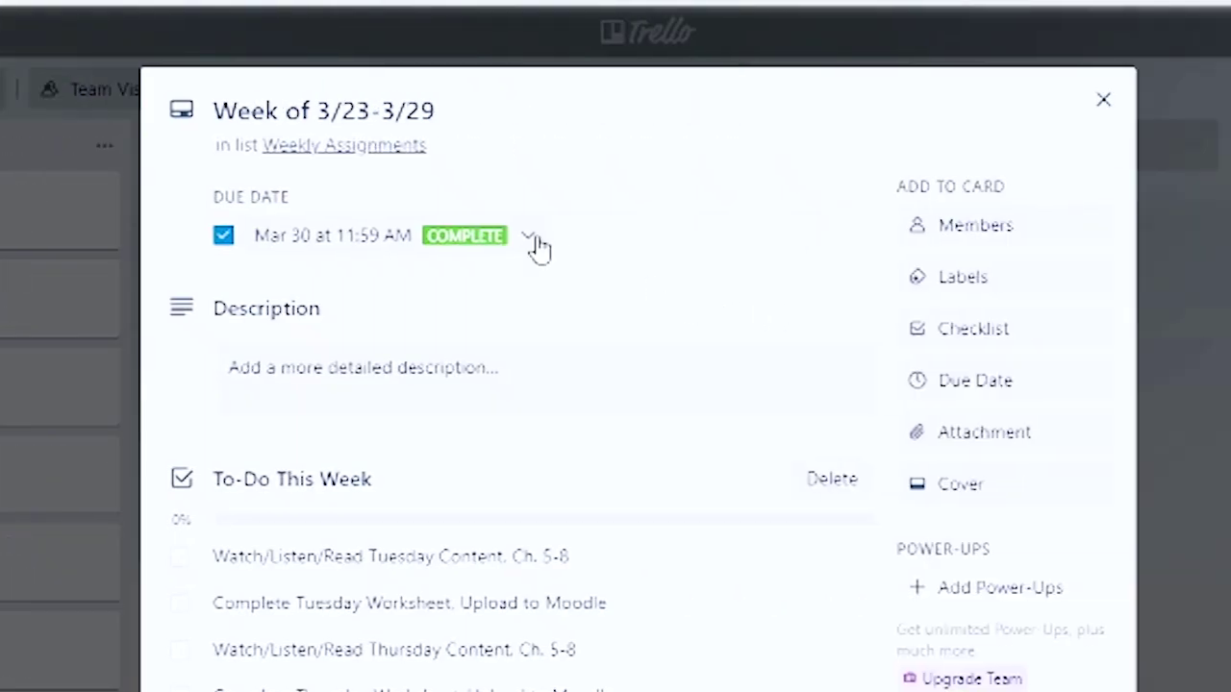
{"action": "left_click", "coordinate": [579, 372]}
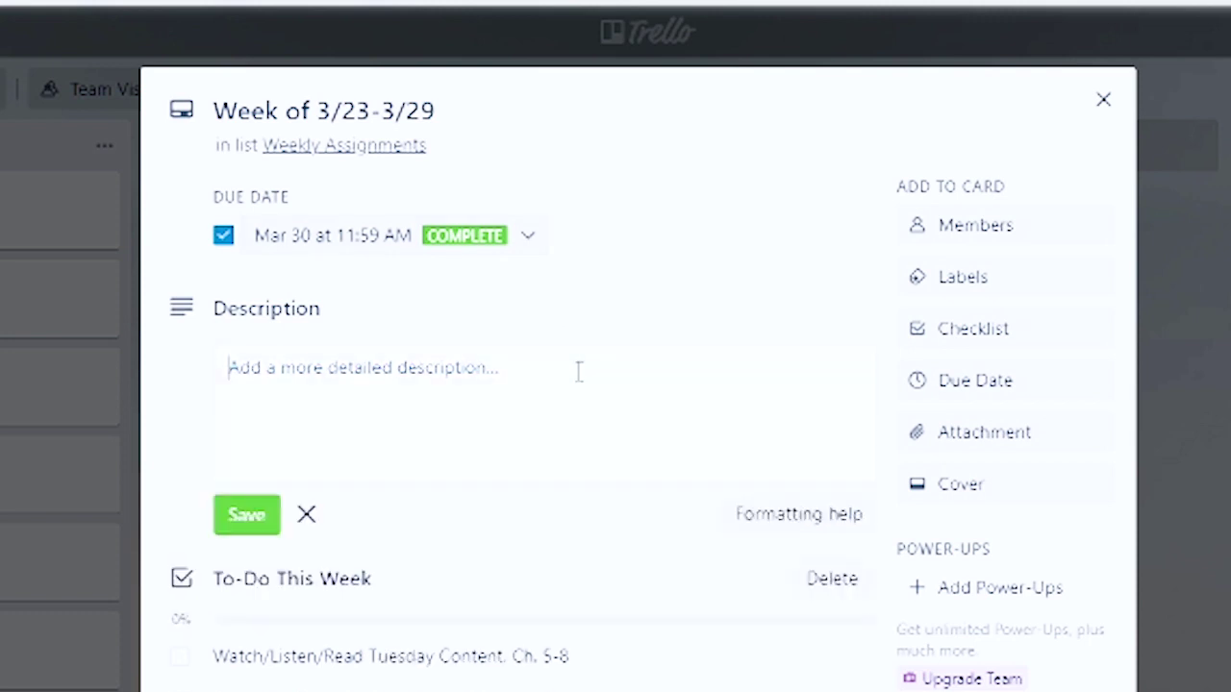
{"action": "key", "text": "Escape"}
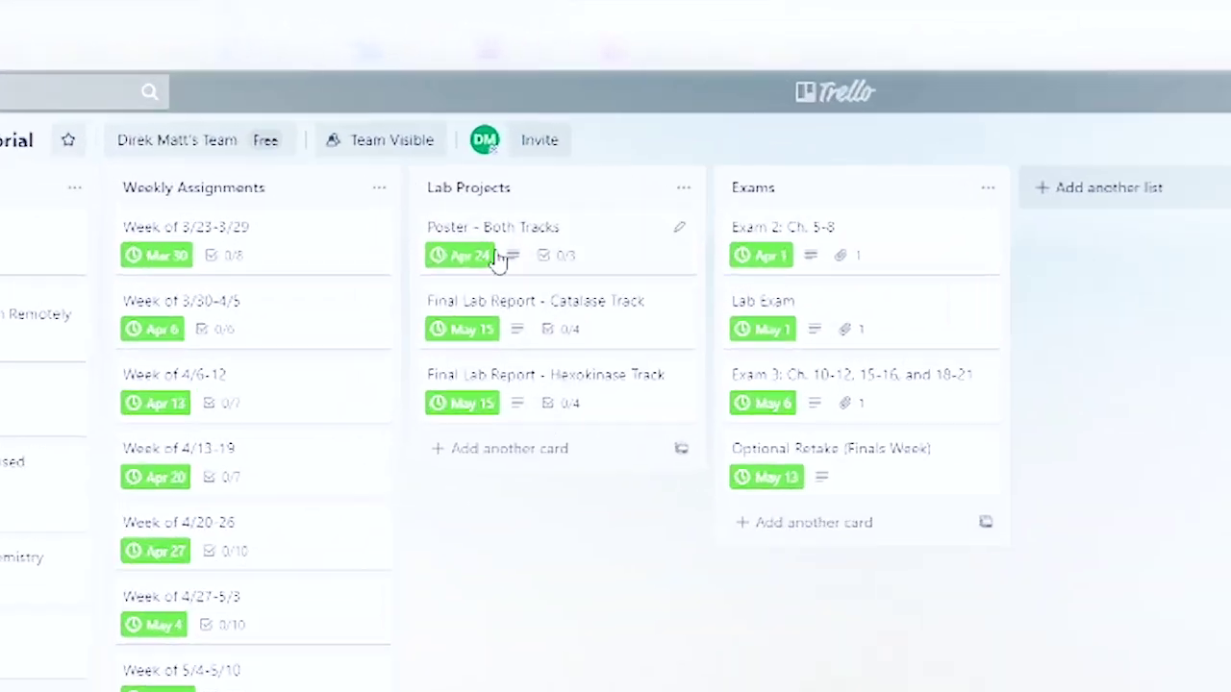
Rename the Lab Projects list to "Class Projects"
{"action": "left_click", "coordinate": [506, 204]}
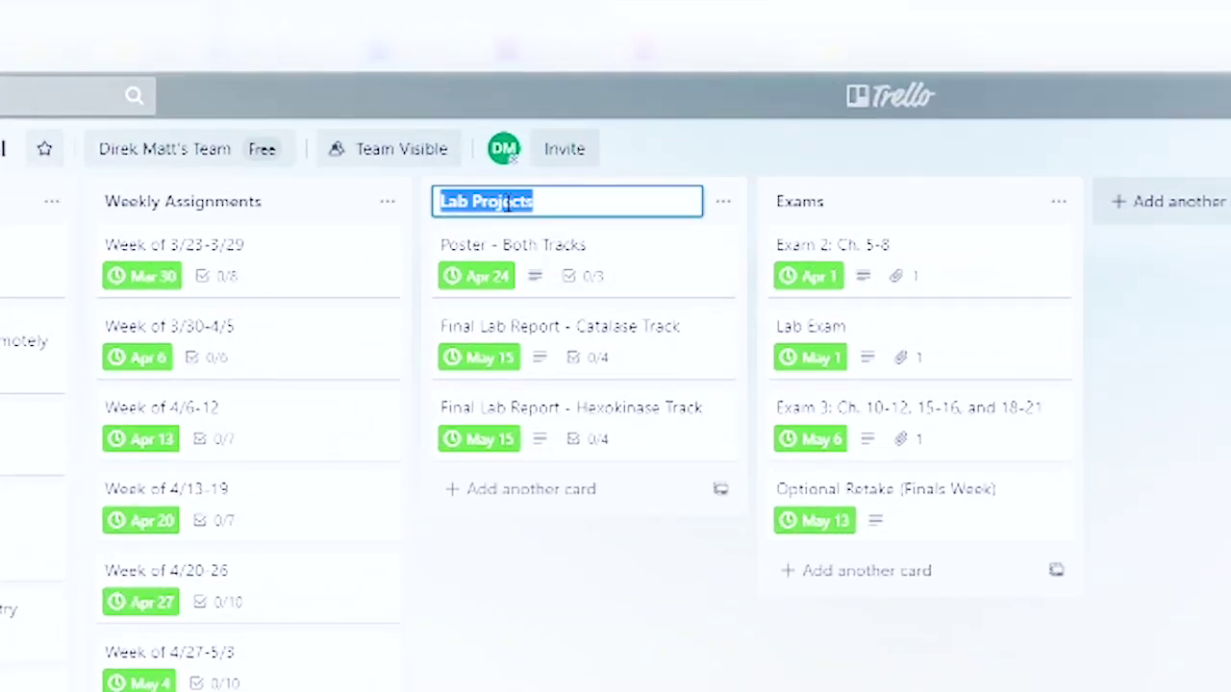
{"action": "type", "text": "Class Projects"}
{"action": "key", "text": "Return"}
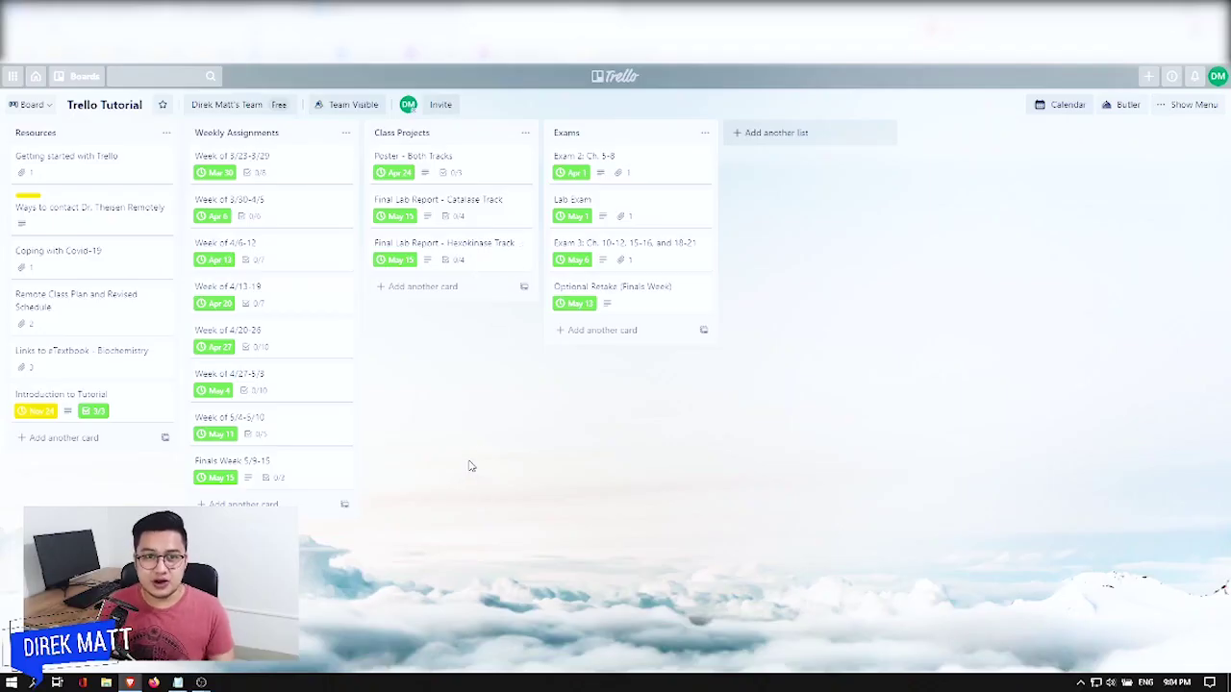
Retitle the Poster - Both Tracks card in the Class Projects list as "Sample New Title" and close the card
{"action": "left_click", "coordinate": [474, 165]}
{"action": "left_click", "coordinate": [457, 114]}
{"action": "left_click_drag", "start_coordinate": [531, 108], "coordinate": [398, 113]}
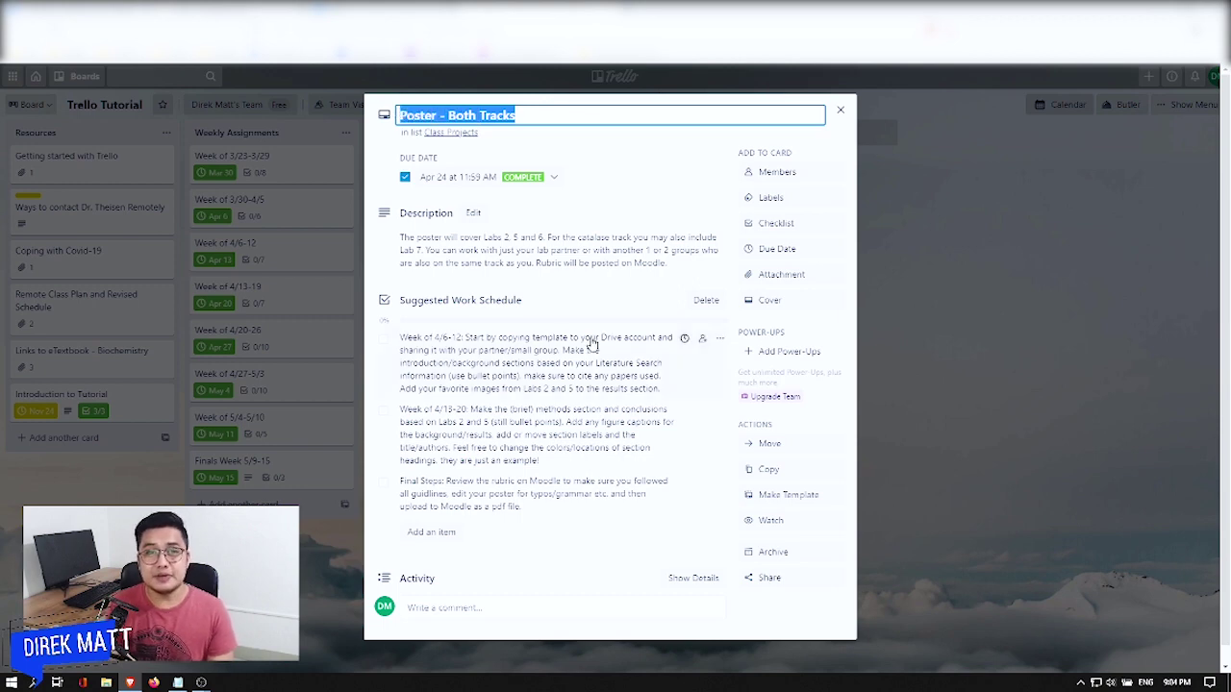
{"action": "type", "text": "Samp"}
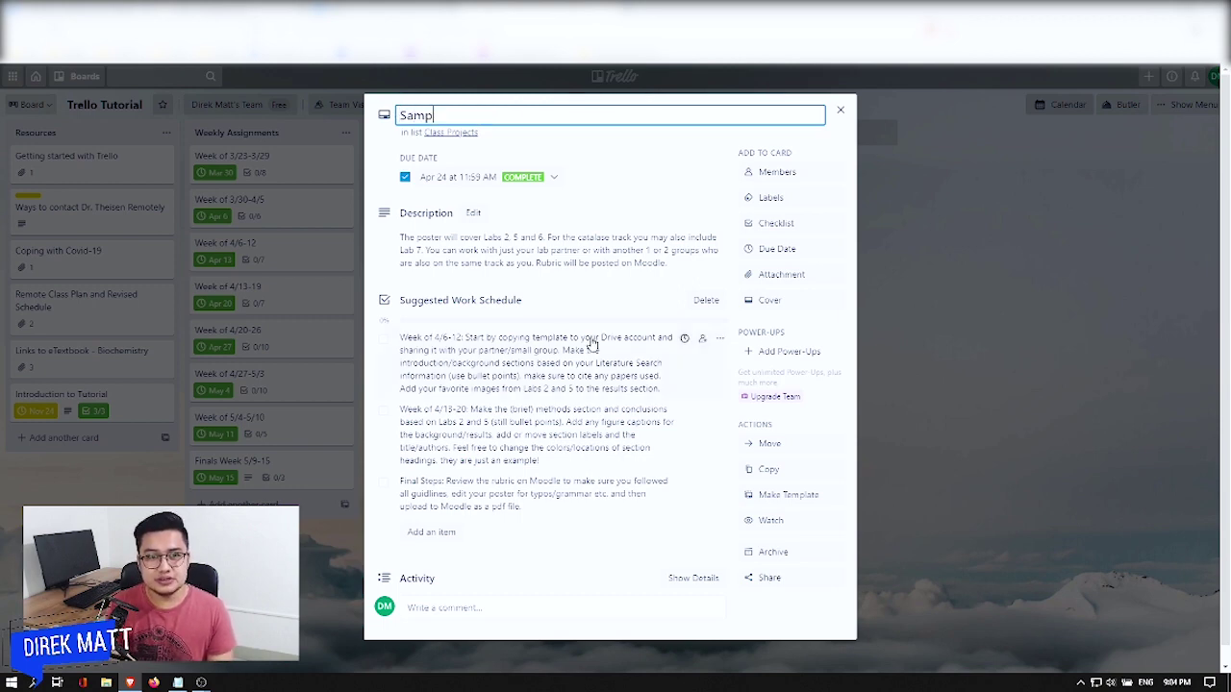
{"action": "type", "text": "le New Titl"}
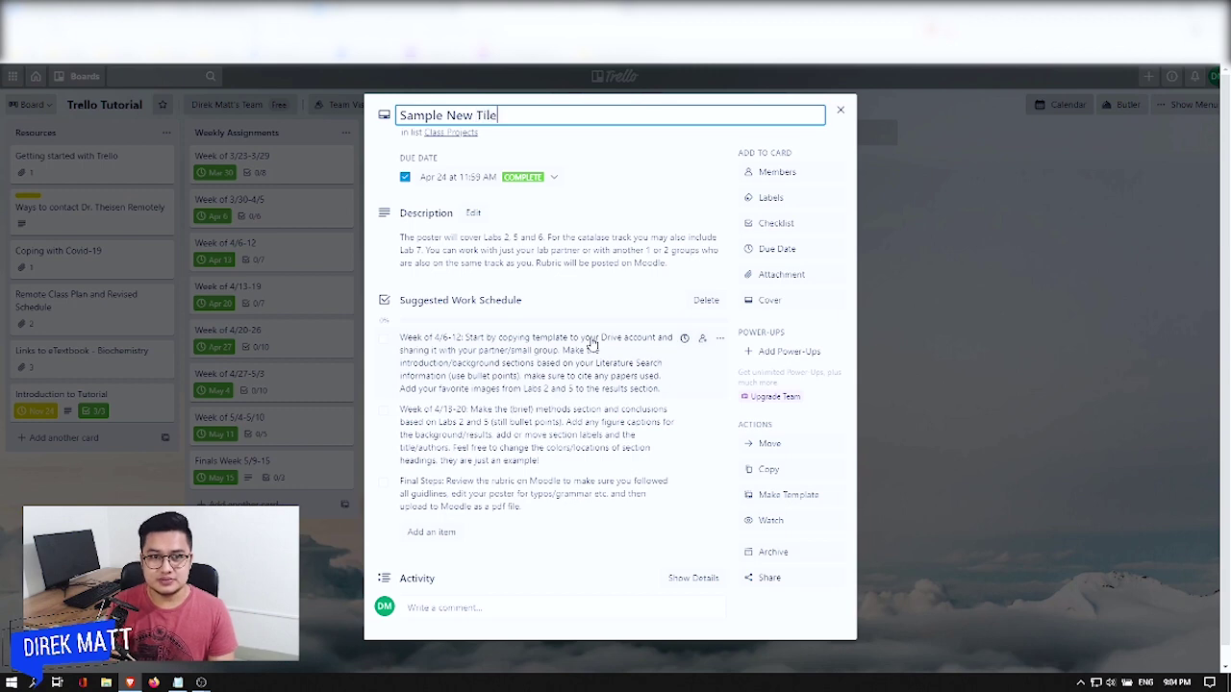
{"action": "type", "text": "e"}
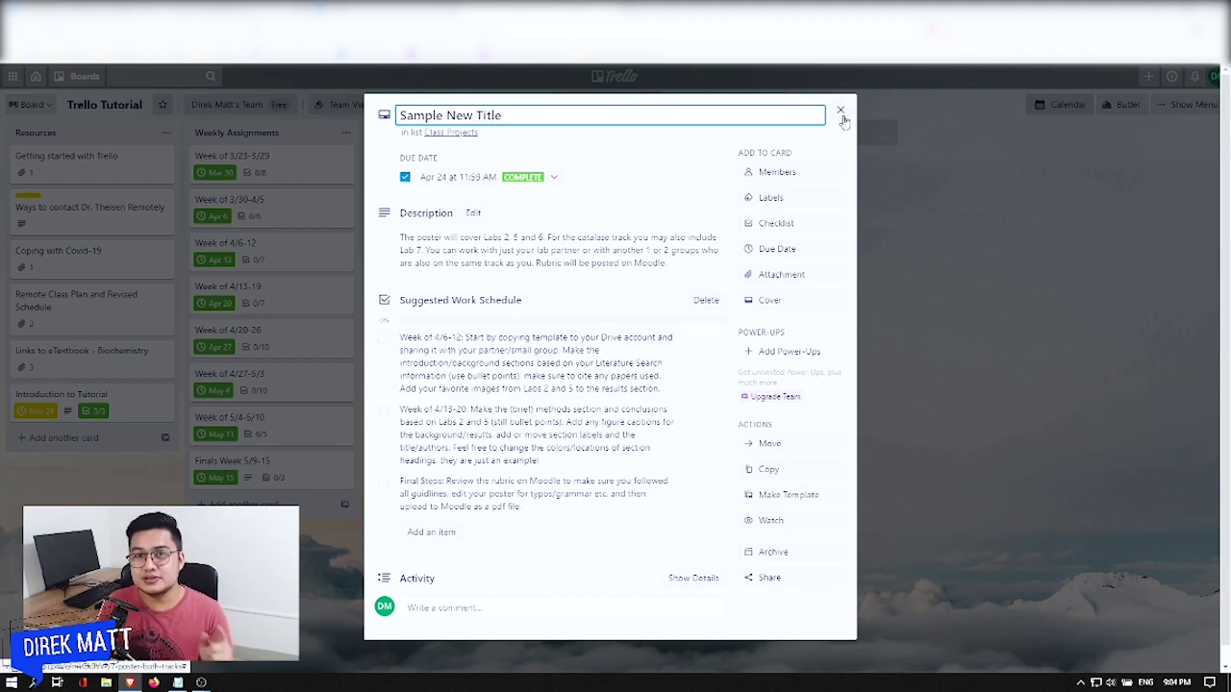
{"action": "left_click", "coordinate": [840, 112]}
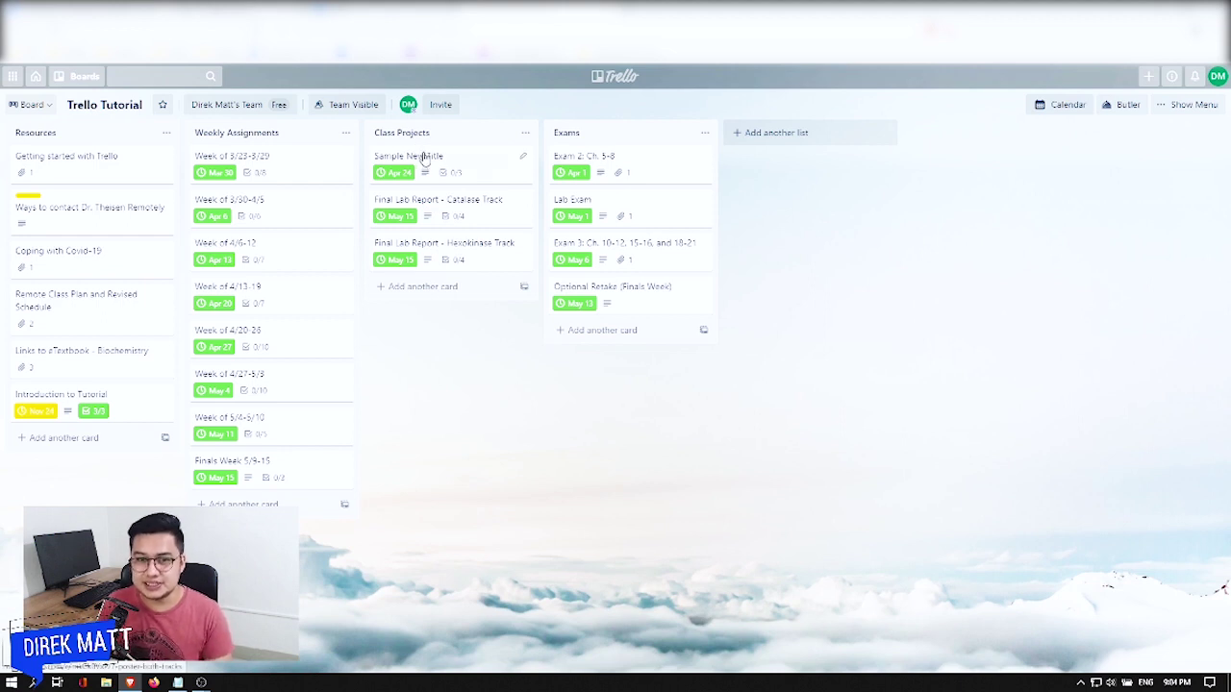
Review the description and attachments of the Exam 2: Ch. 5-8 card in the Exams list
{"action": "left_click", "coordinate": [652, 167]}
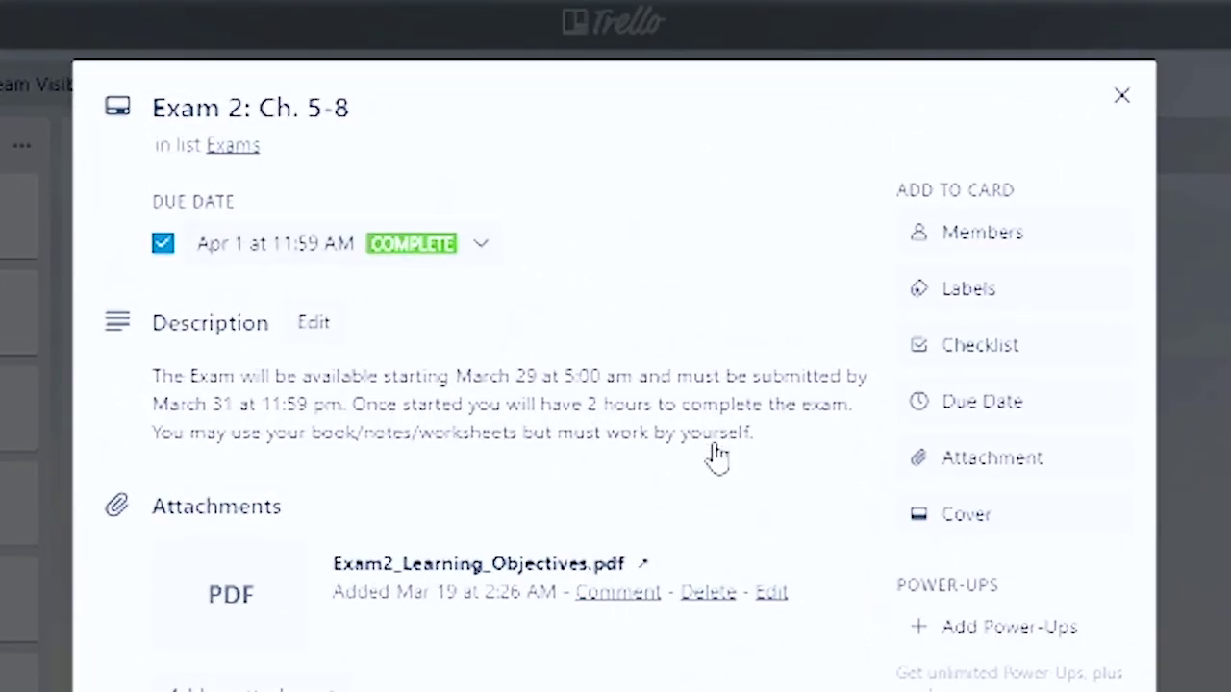
{"action": "mouse_move", "coordinate": [535, 612]}
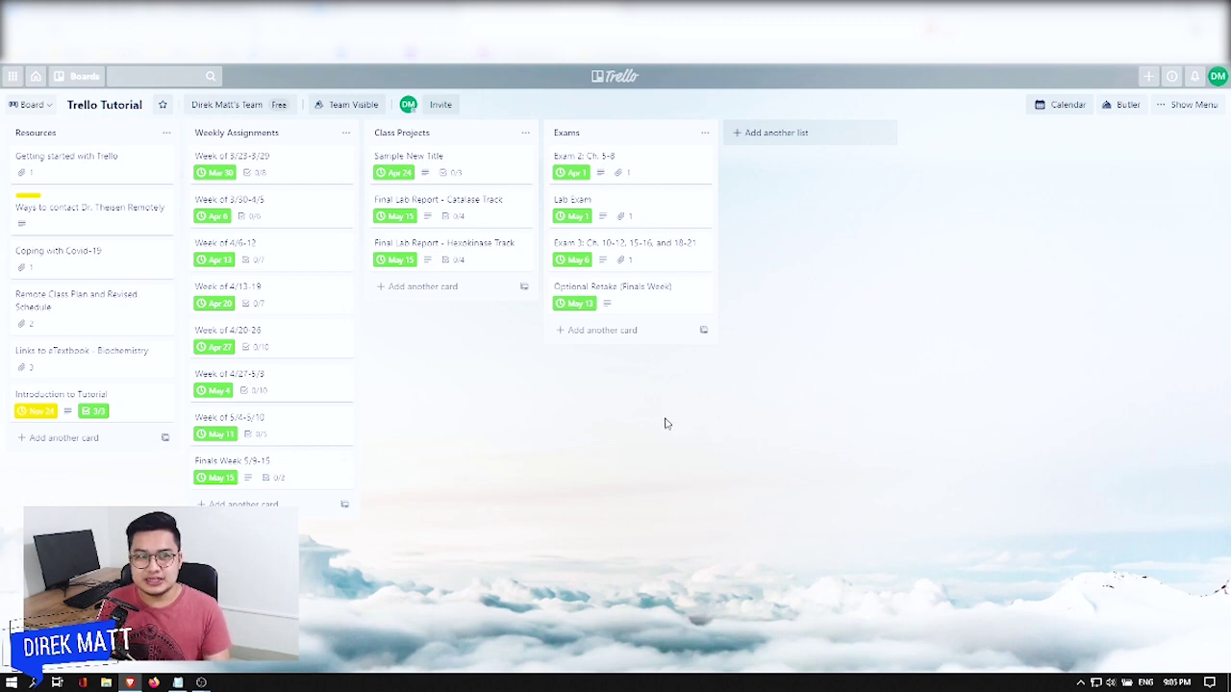
Rename the Resources list to "Important Files and Links"
{"action": "left_click", "coordinate": [50, 137]}
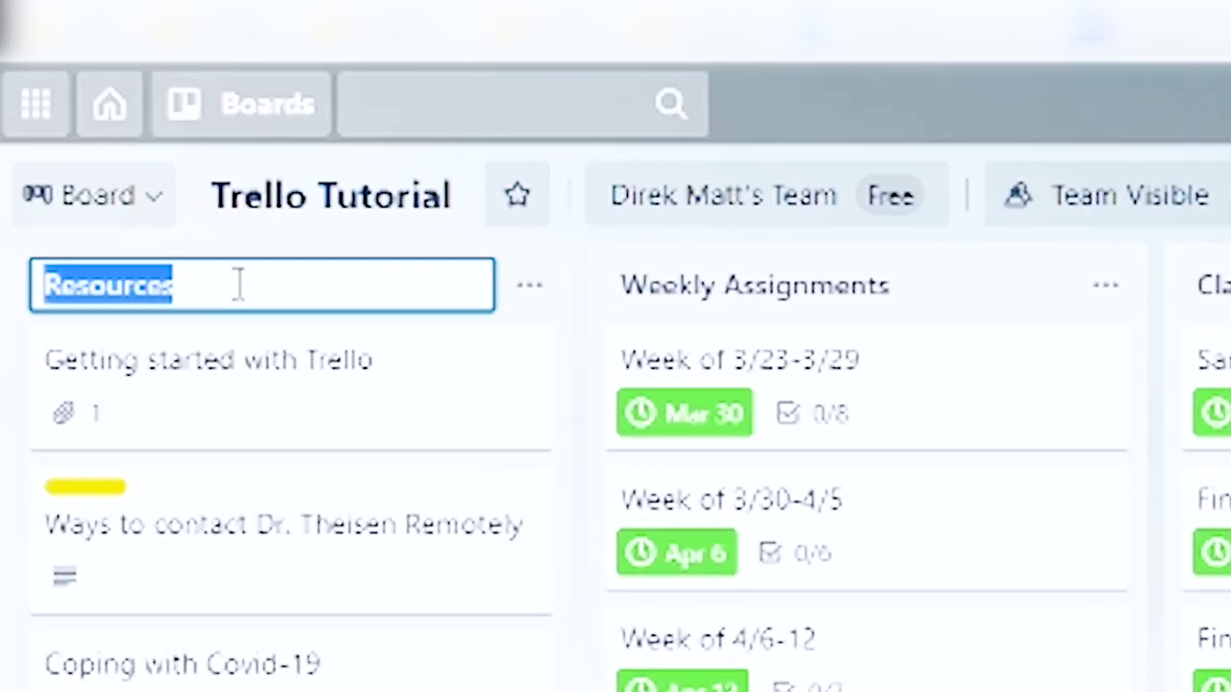
{"action": "type", "text": "Im"}
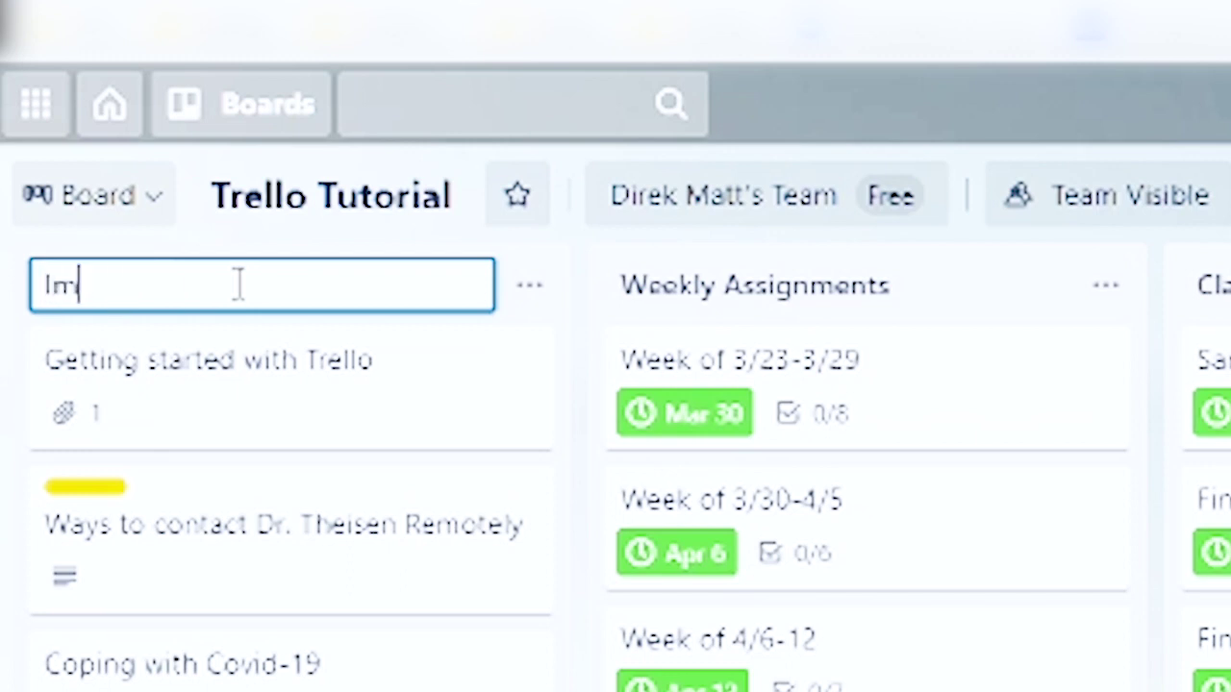
{"action": "type", "text": "portant Files and Lin"}
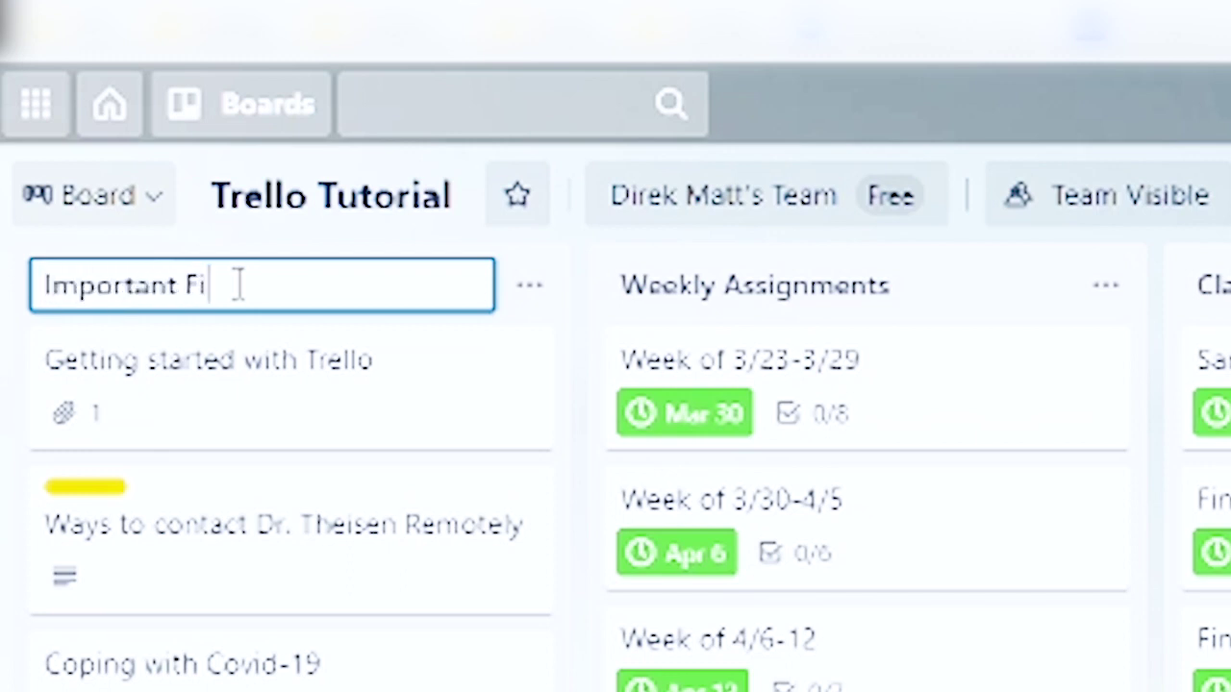
{"action": "type", "text": "ks"}
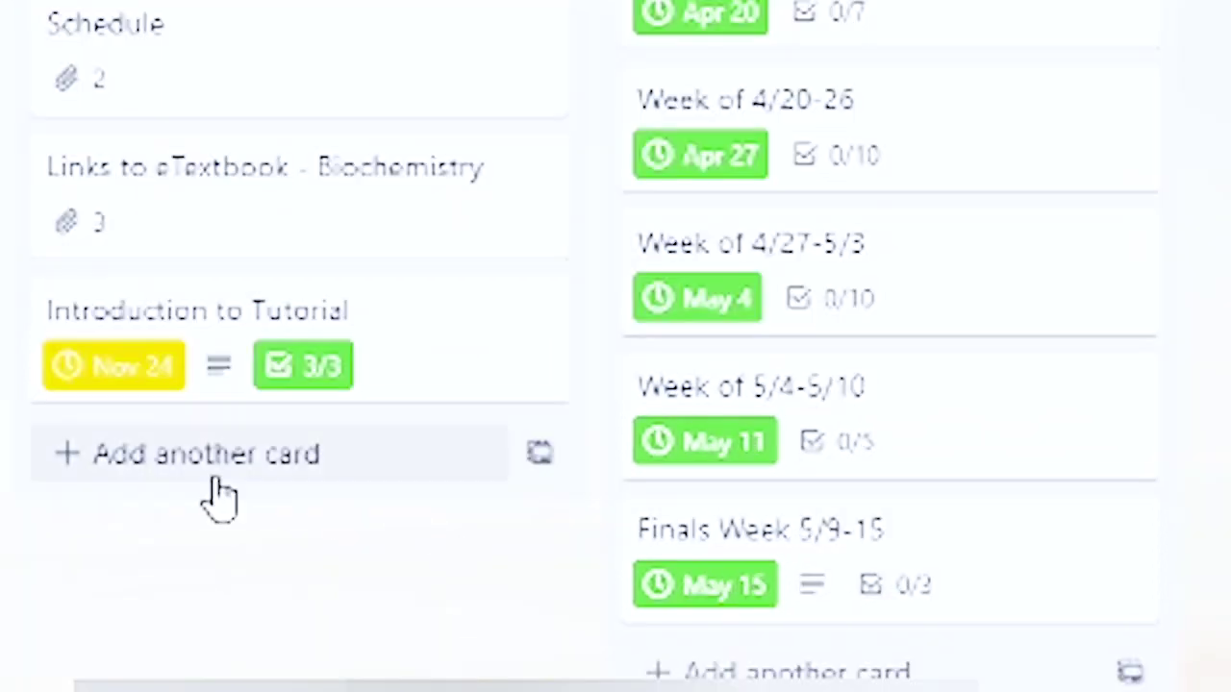
Add a card titled "Submission Link" to the Important Files and Links list
{"action": "left_click", "coordinate": [217, 481]}
{"action": "type", "text": "S"}
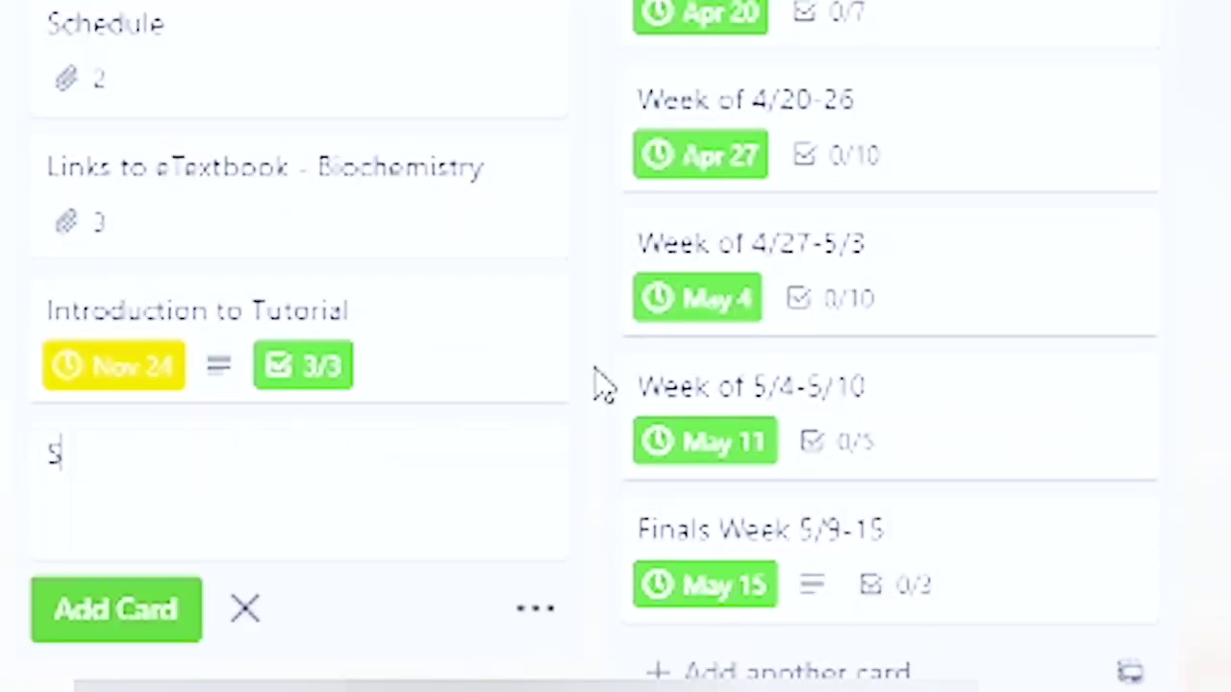
{"action": "type", "text": "ubmission Link"}
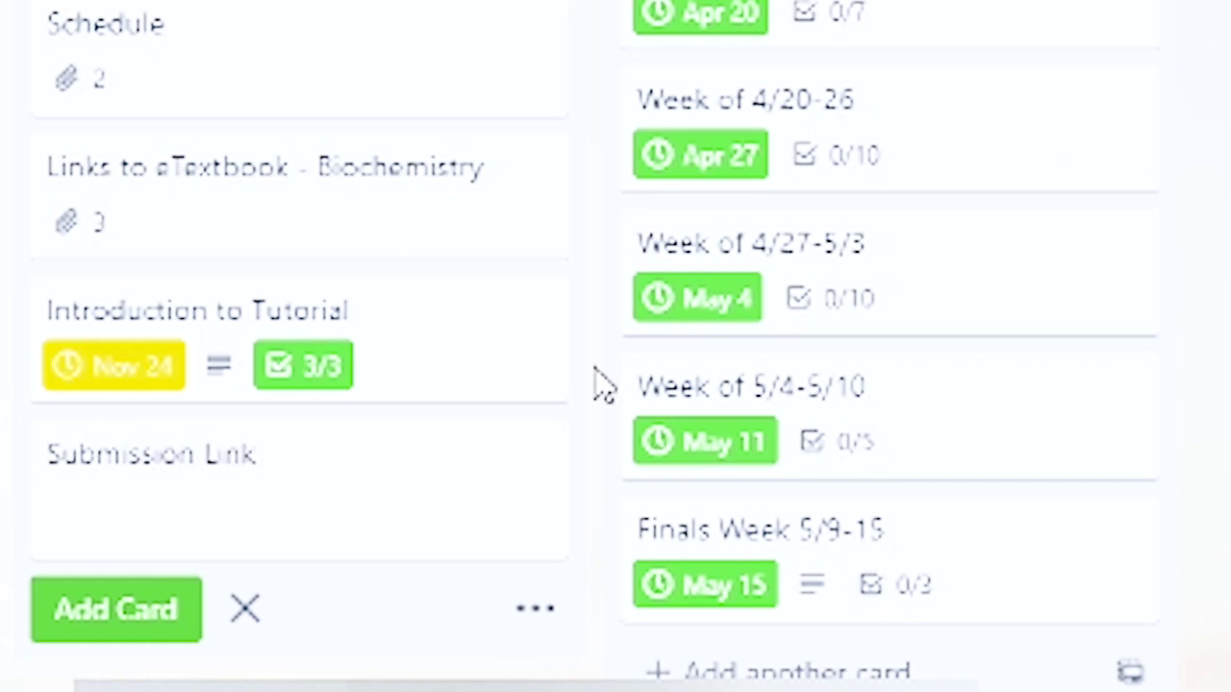
{"action": "left_click", "coordinate": [147, 616]}
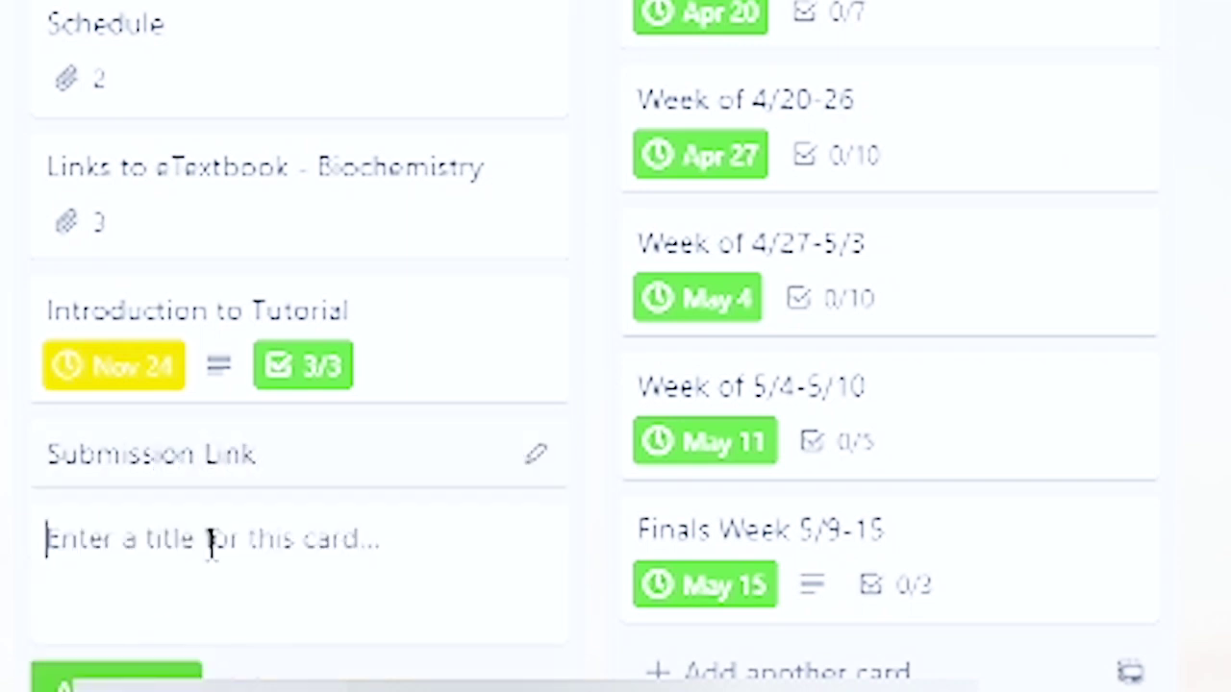
Give the Submission Link card the description "All assignments and projects and exams will be submitted through this link." and open its attachment options
{"action": "left_click", "coordinate": [338, 469]}
{"action": "left_click", "coordinate": [485, 222]}
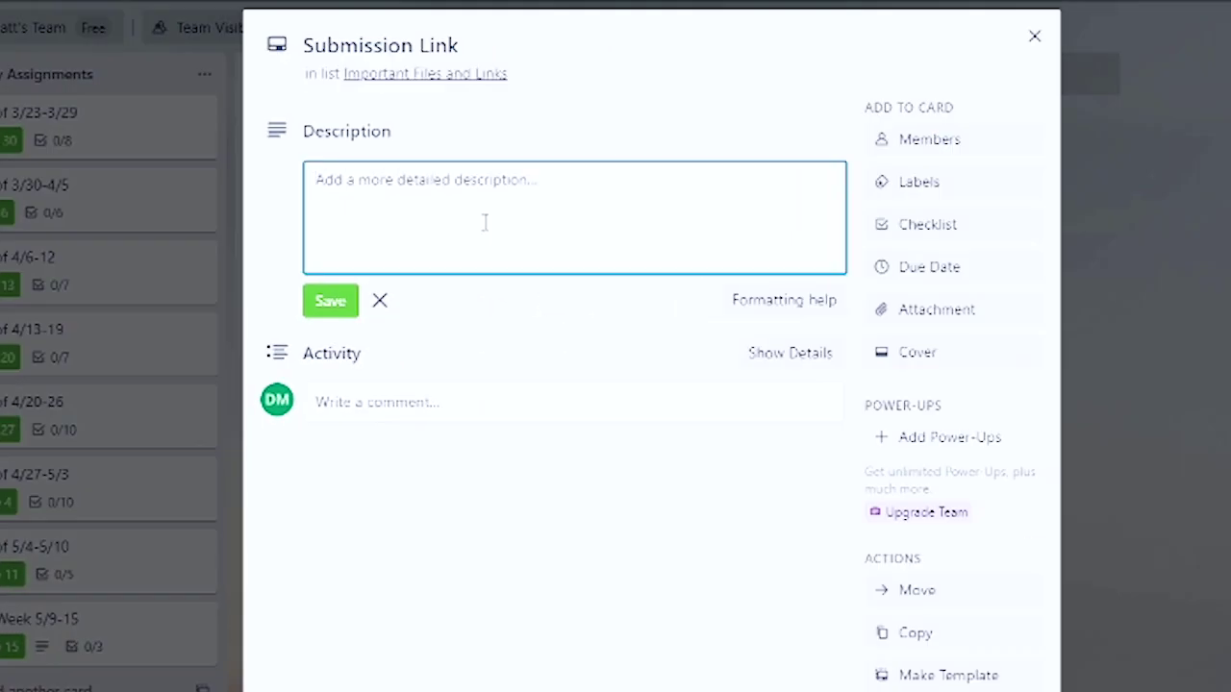
{"action": "type", "text": "All assignments and projec"}
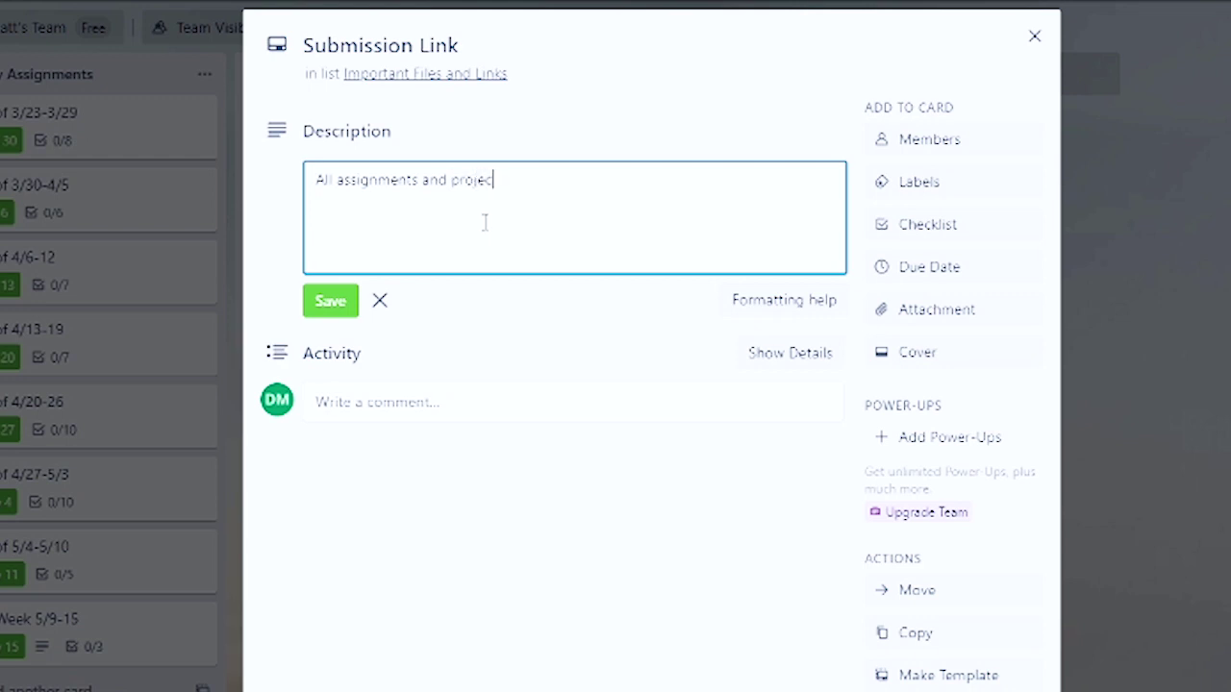
{"action": "type", "text": "ts and exams will be submitted thr"}
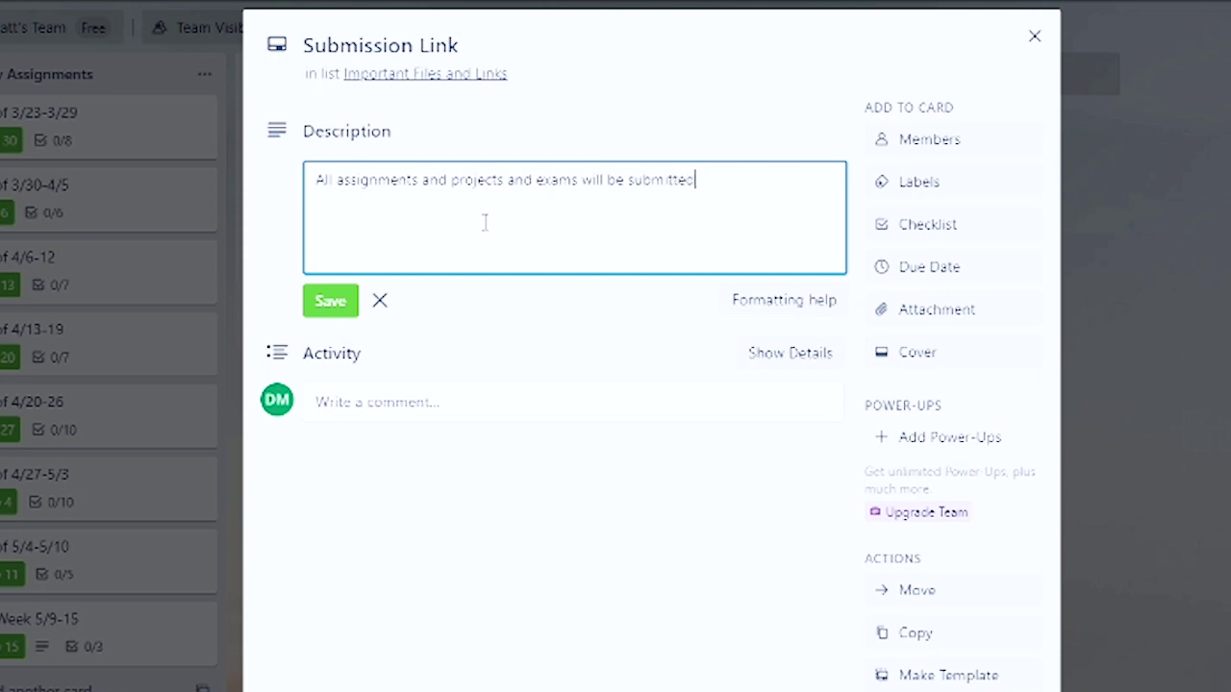
{"action": "type", "text": "ough this link."}
{"action": "left_click", "coordinate": [984, 318]}
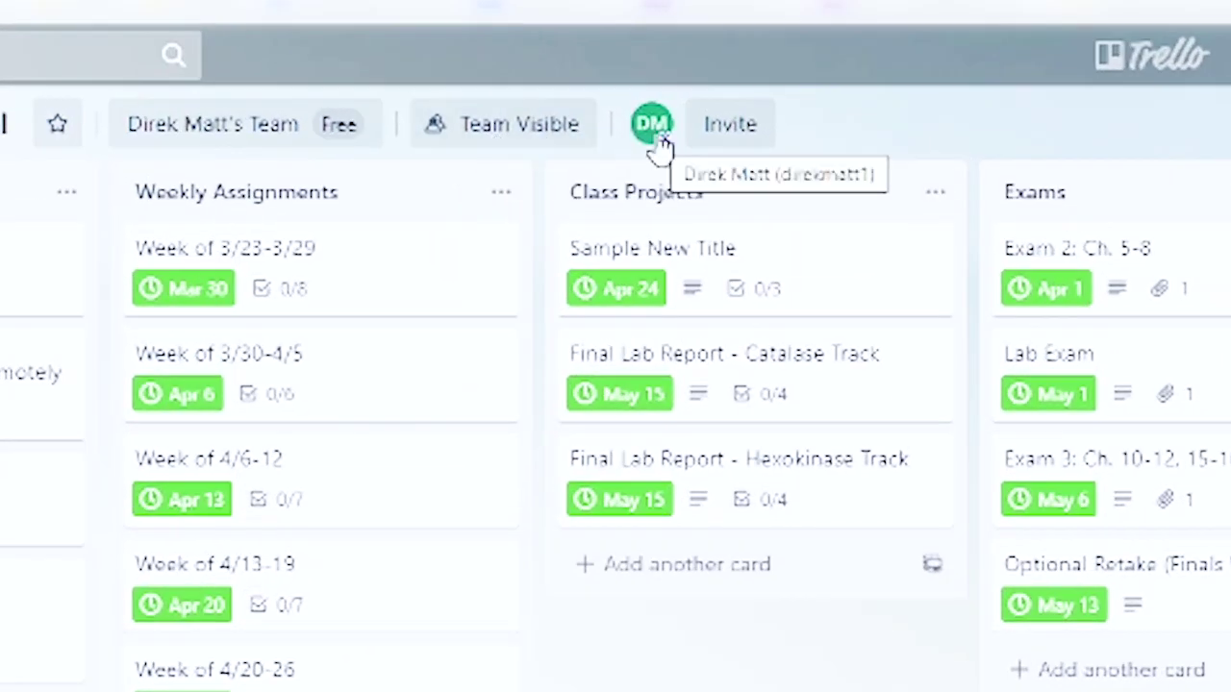
Check the board's visibility options and what making the board Public involves
{"action": "left_click", "coordinate": [515, 142]}
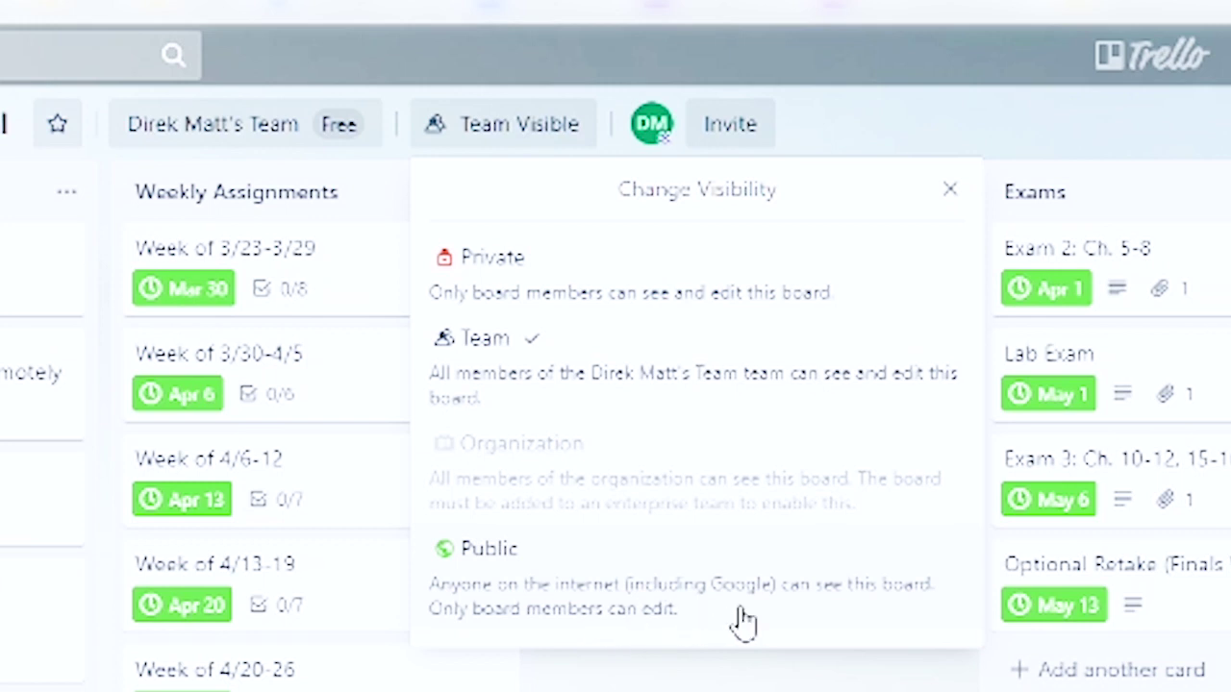
{"action": "left_click", "coordinate": [633, 600]}
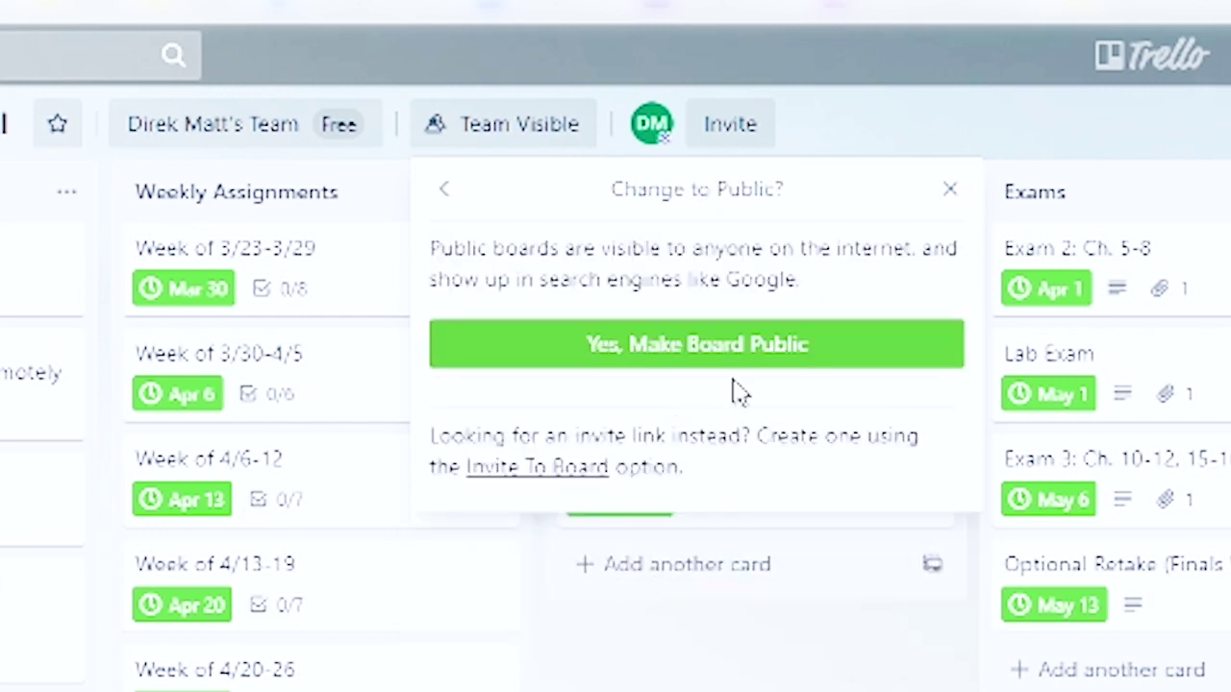
{"action": "left_click", "coordinate": [795, 356]}
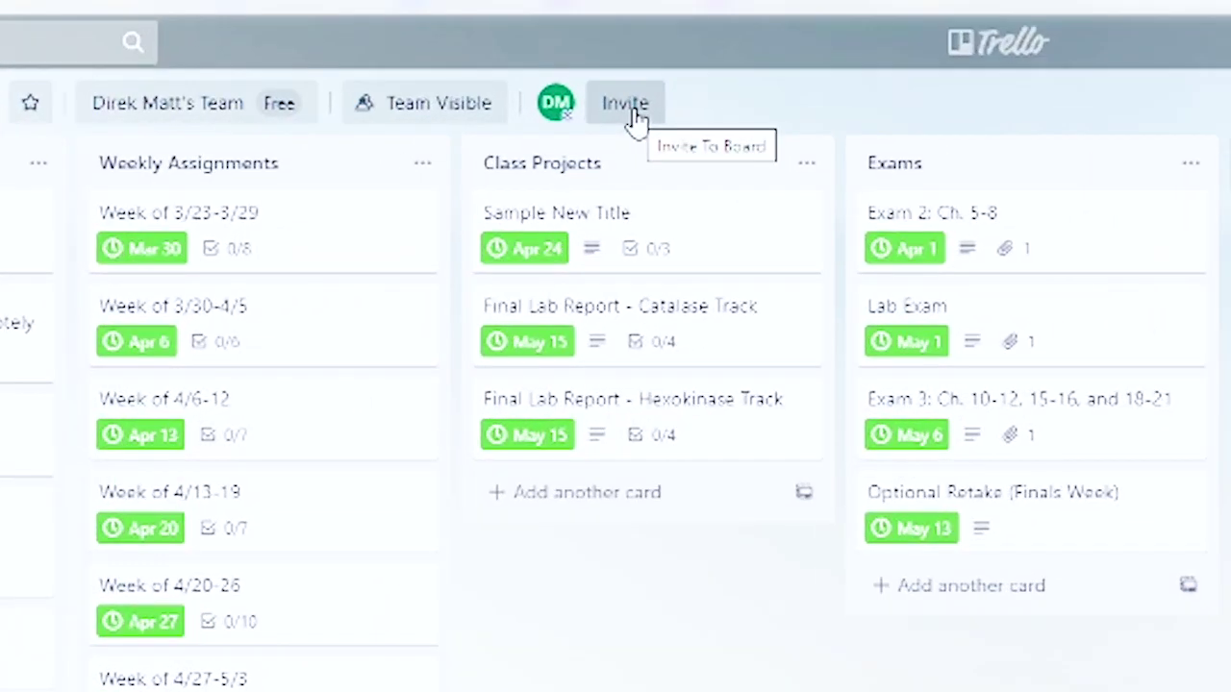
Create an invite link for joining the board as a member and copy it
{"action": "left_click", "coordinate": [629, 108]}
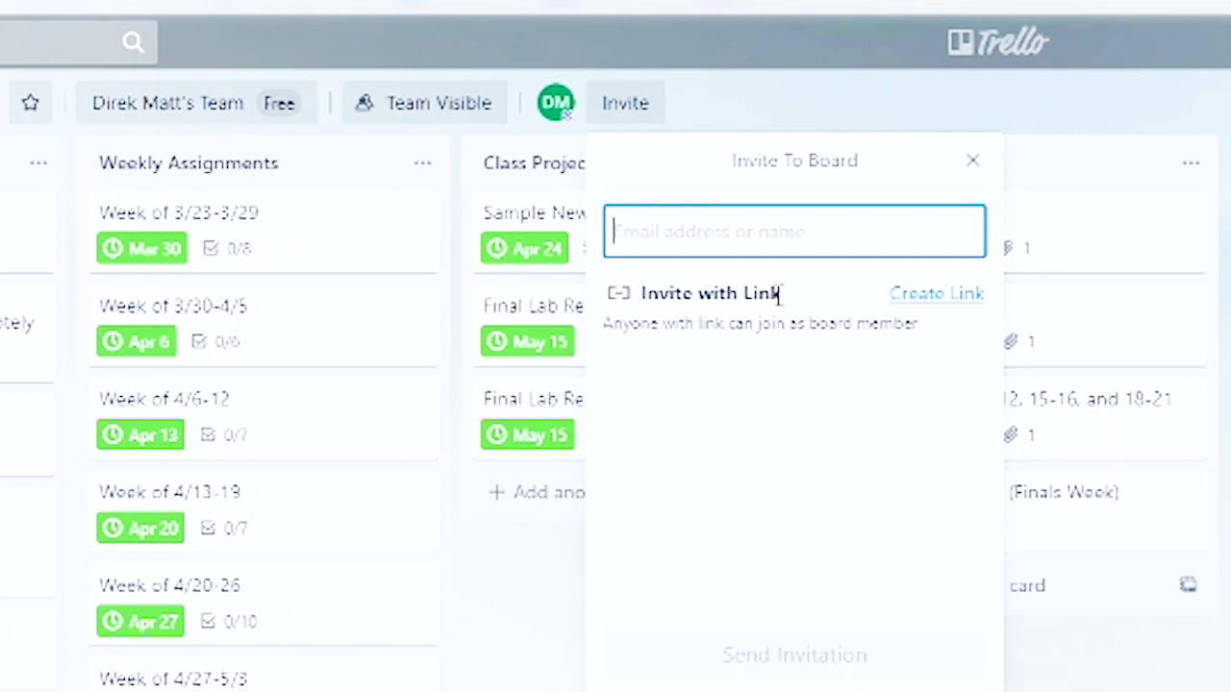
{"action": "left_click", "coordinate": [956, 306]}
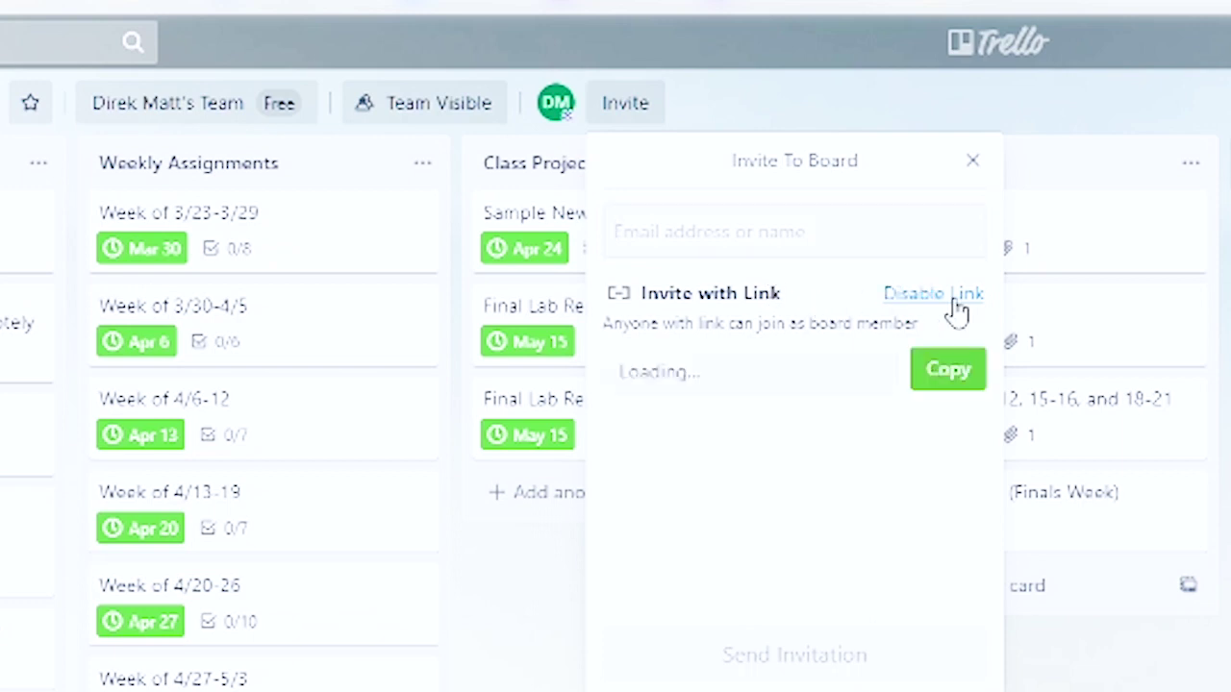
{"action": "left_click", "coordinate": [959, 385]}
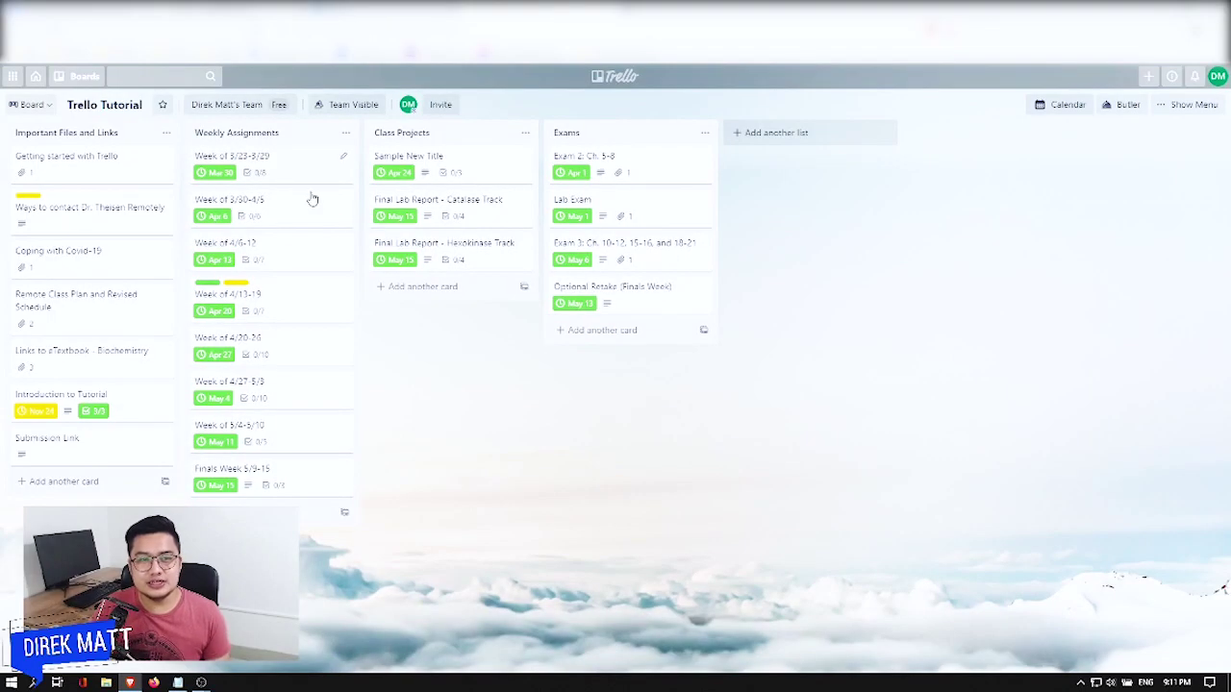
Switch the due date of the Week of 3/23-3/29 card to incomplete and back to complete, and close the card
{"action": "left_click", "coordinate": [304, 169]}
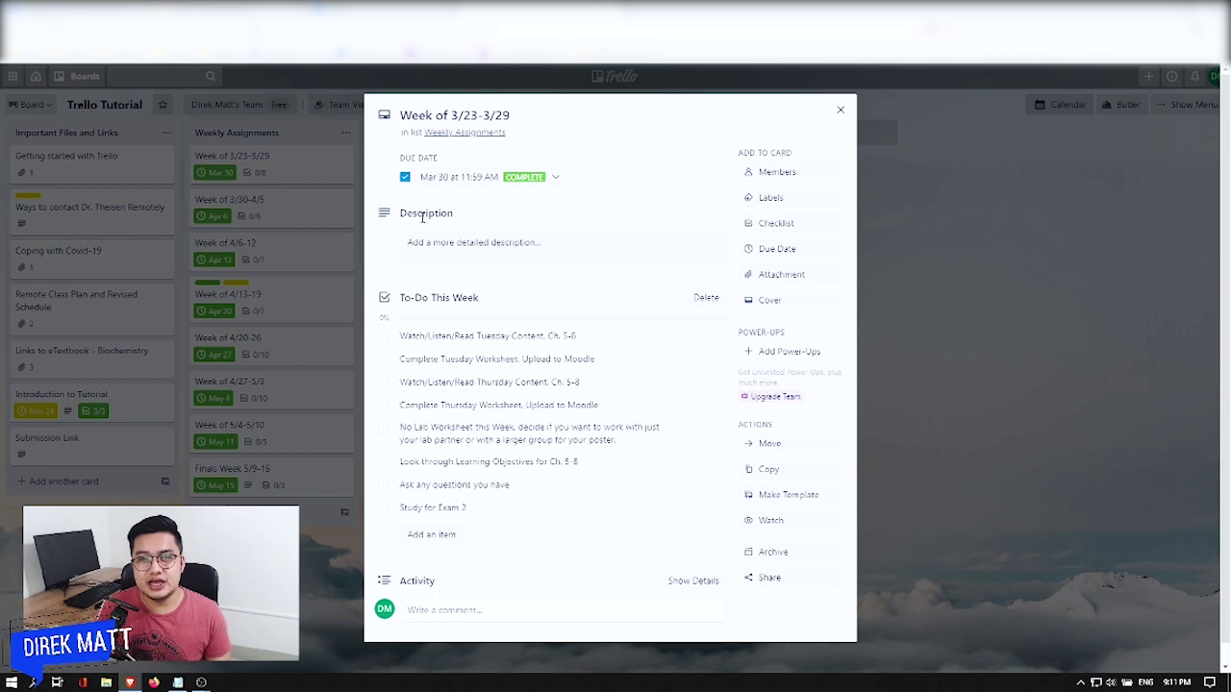
{"action": "left_click", "coordinate": [405, 177]}
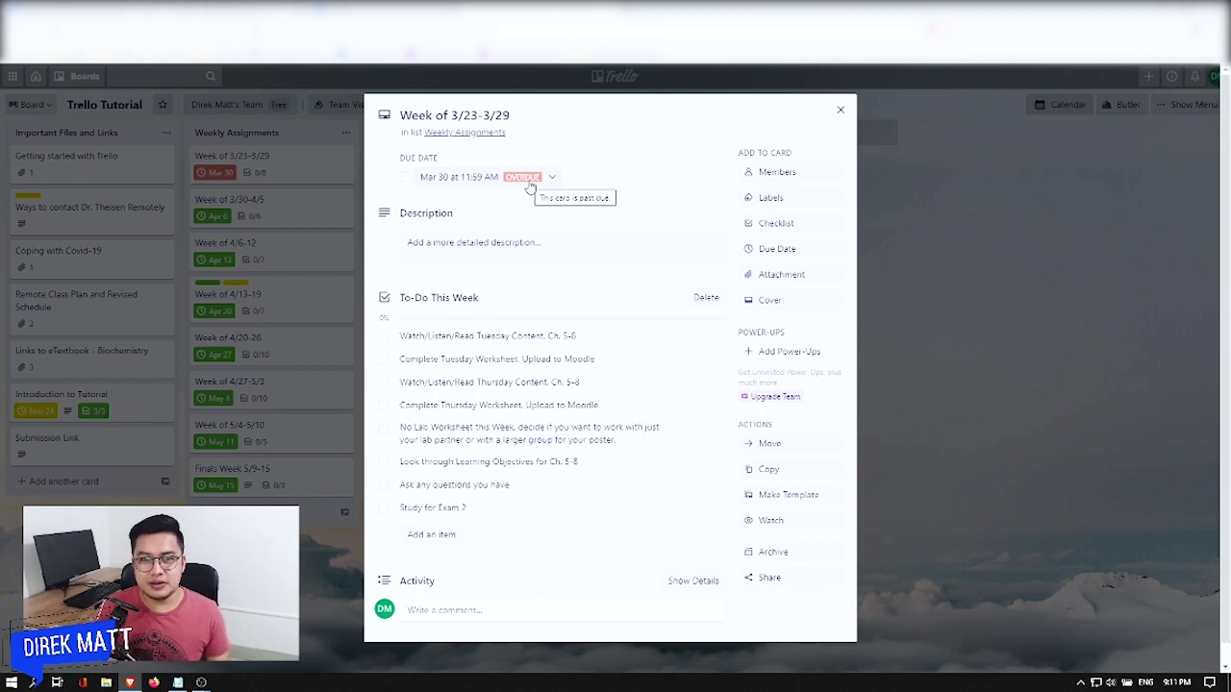
{"action": "left_click", "coordinate": [405, 178]}
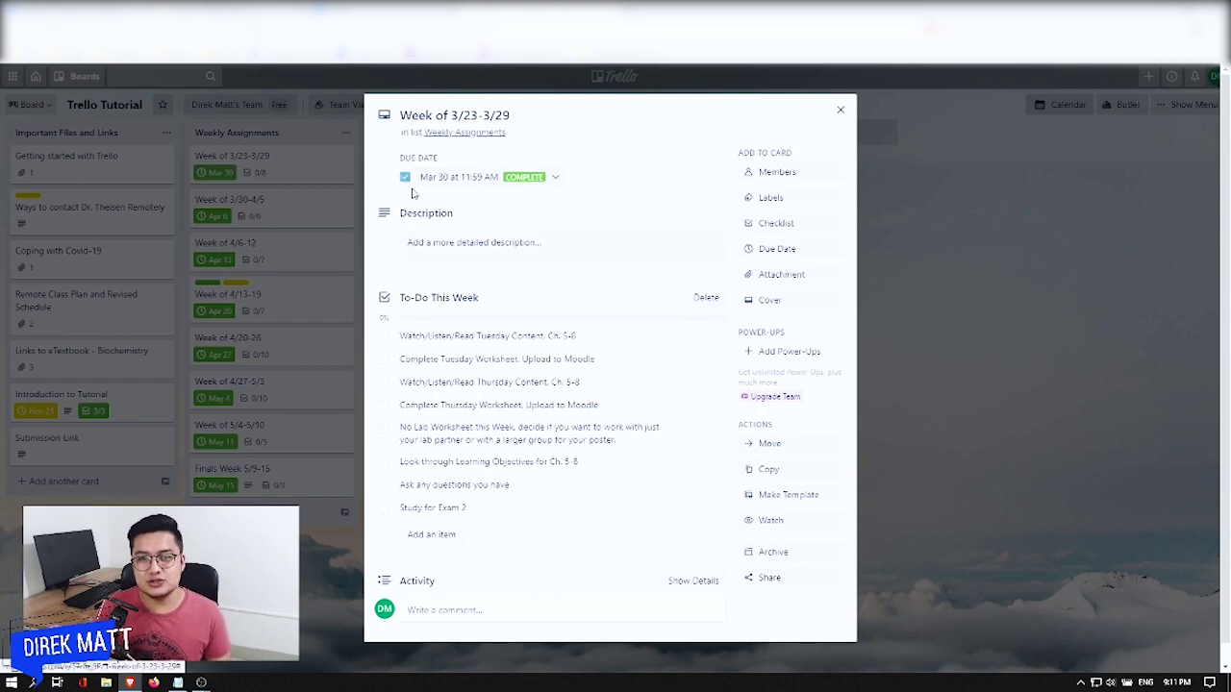
{"action": "left_click", "coordinate": [840, 110]}
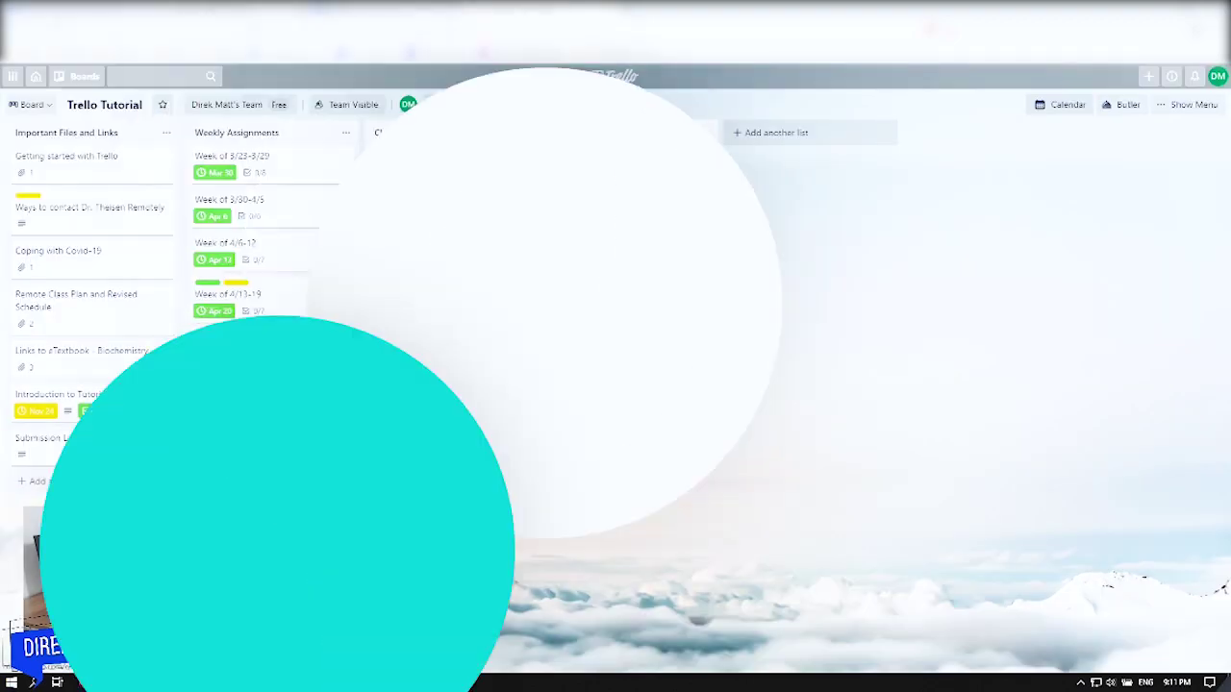